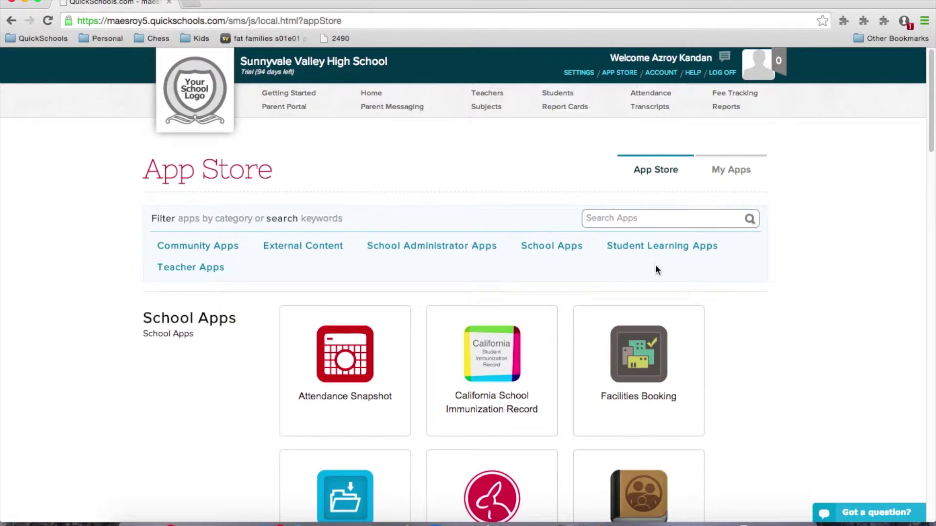
Search the App Store for "standard"
{"action": "scroll", "coordinate": [647, 266], "scroll_direction": "down", "scroll_amount": 5}
{"action": "scroll", "coordinate": [649, 272], "scroll_direction": "up", "scroll_amount": 3}
{"action": "scroll", "coordinate": [649, 272], "scroll_direction": "up", "scroll_amount": 3}
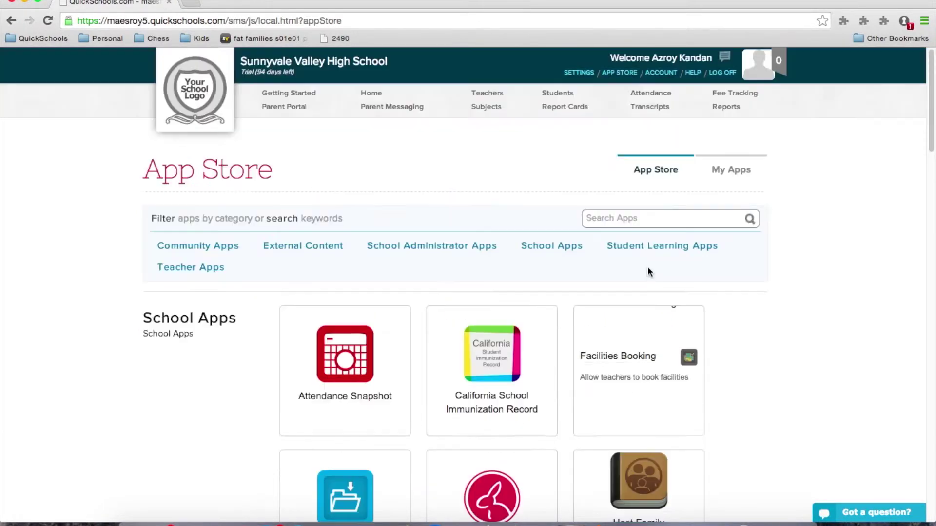
{"action": "type", "text": "standard"}
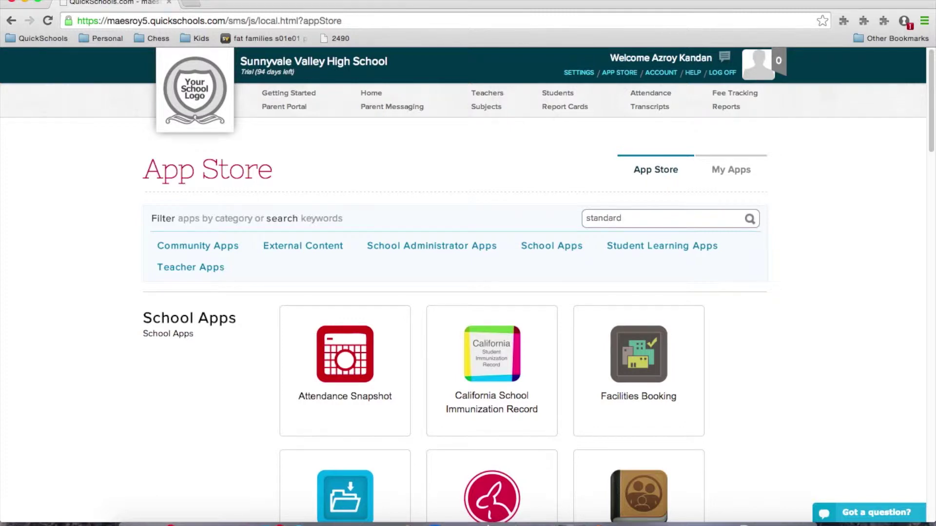
{"action": "key", "text": "Return"}
{"action": "scroll", "coordinate": [497, 252], "scroll_direction": "up", "scroll_amount": 1}
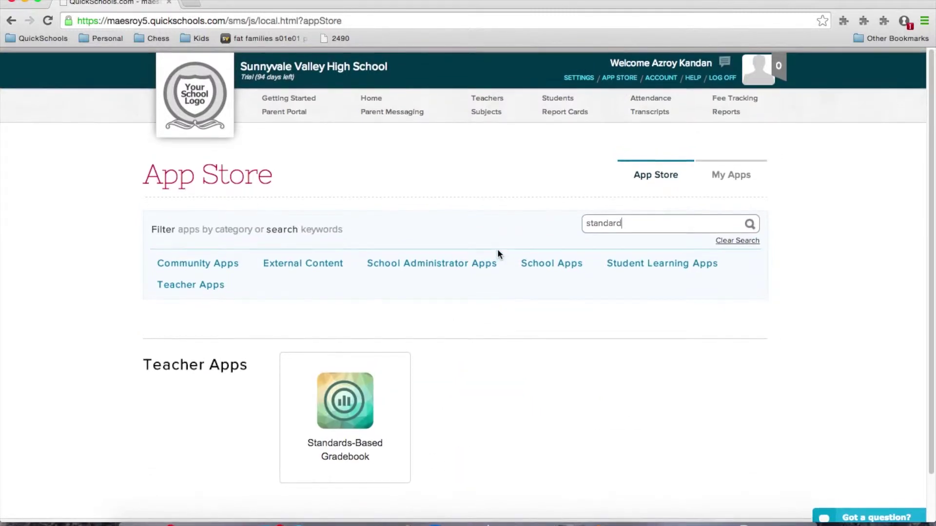
Install the Standards-Based Gradebook app with its default access options for the School Admin role, teachers and students
{"action": "scroll", "coordinate": [497, 251], "scroll_direction": "down", "scroll_amount": 2}
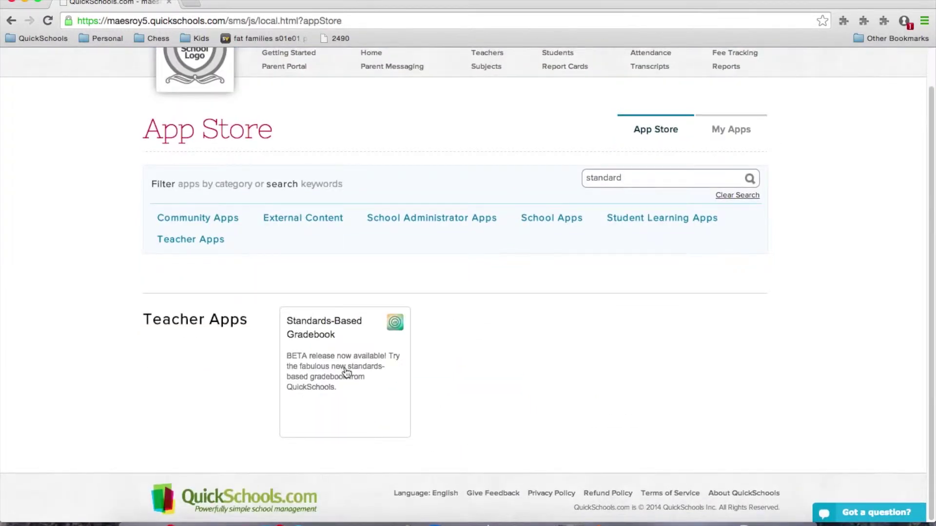
{"action": "left_click", "coordinate": [346, 373]}
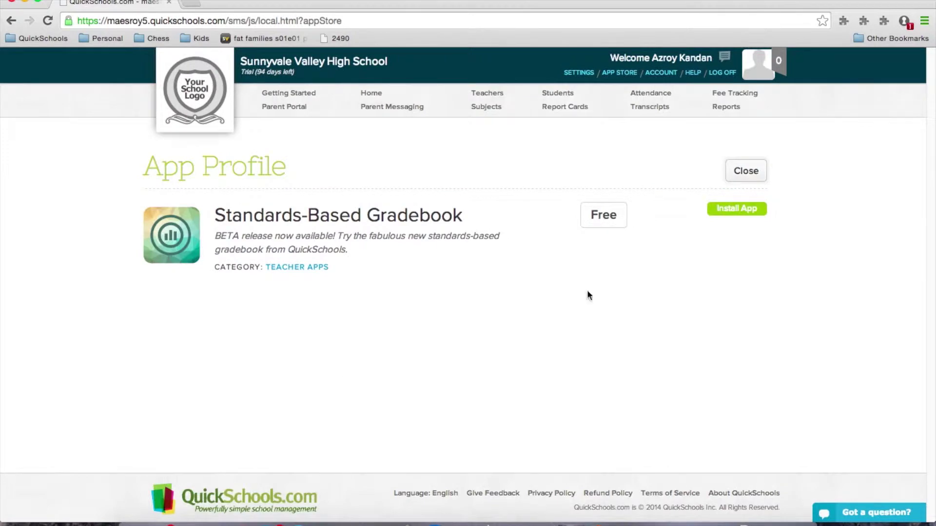
{"action": "left_click", "coordinate": [732, 210]}
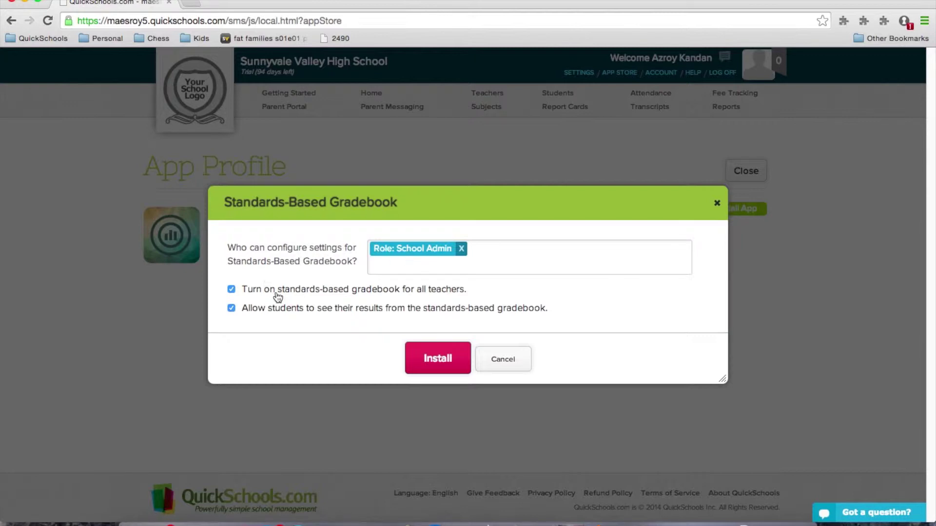
{"action": "left_click", "coordinate": [422, 355]}
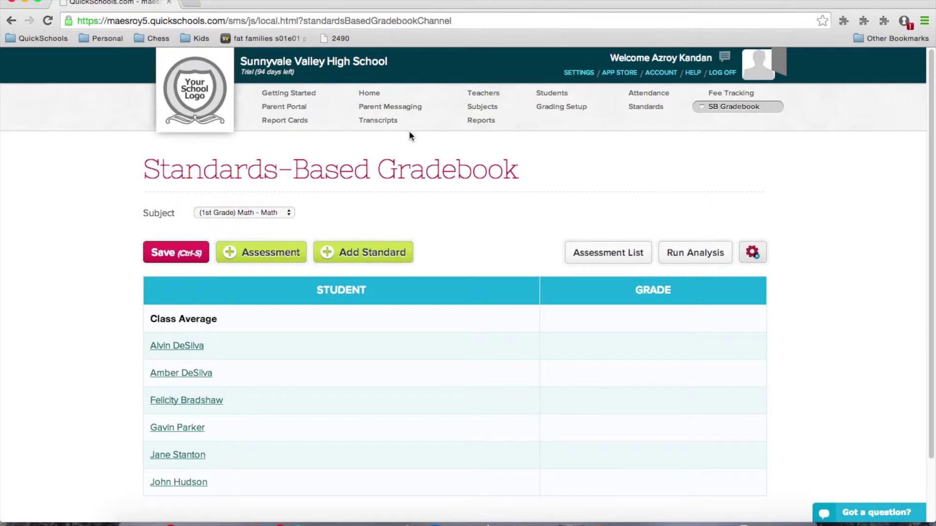
Add a new standards set named "1st Grade English" in the Standards setup
{"action": "left_click", "coordinate": [643, 108]}
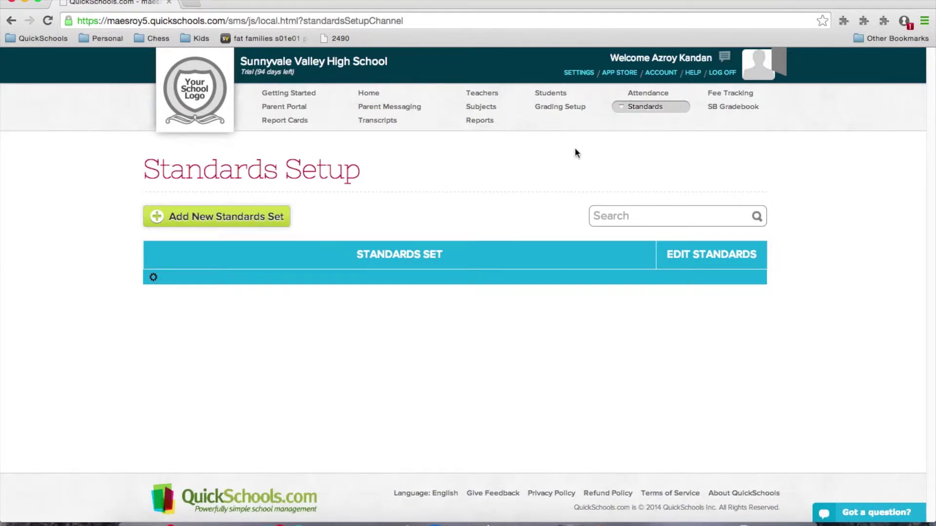
{"action": "left_click", "coordinate": [235, 220]}
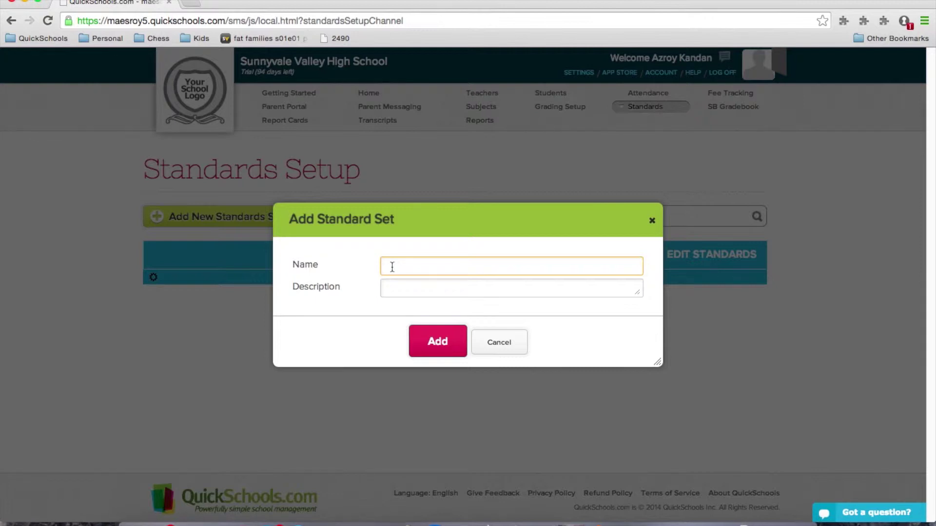
{"action": "type", "text": "1st FGra"}
{"action": "key", "text": "BackSpace"}
{"action": "key", "text": "BackSpace"}
{"action": "key", "text": "BackSpace"}
{"action": "key", "text": "BackSpace"}
{"action": "type", "text": "Grade English"}
{"action": "left_click", "coordinate": [430, 344]}
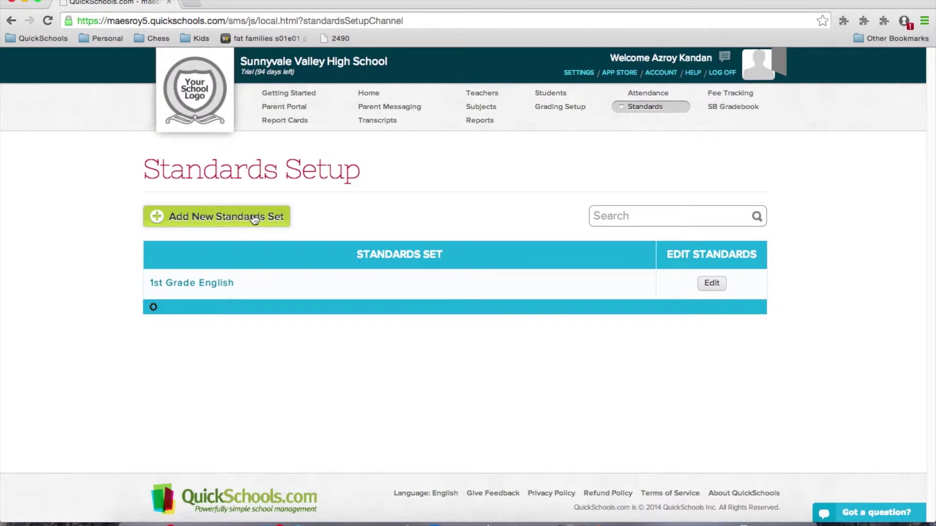
Add another standards set named "2nd Grade English"
{"action": "left_click", "coordinate": [252, 216]}
{"action": "type", "text": "2nd F"}
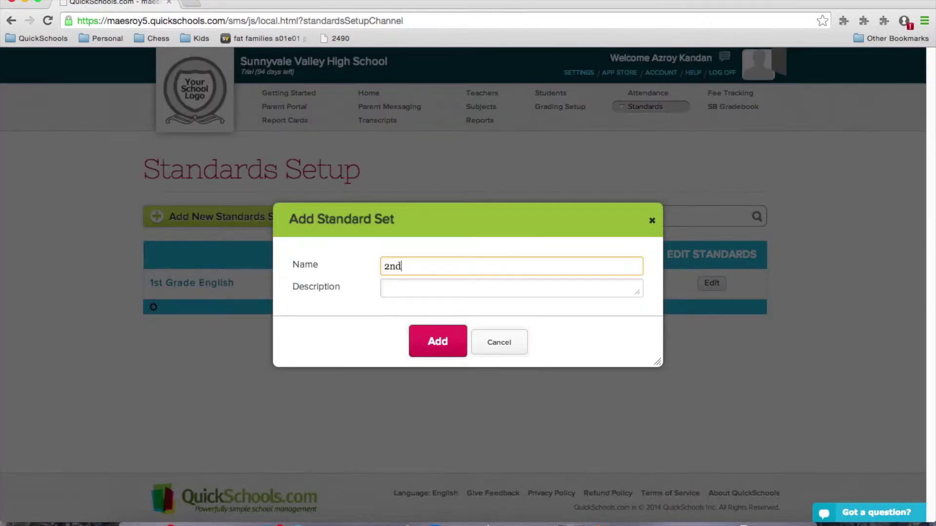
{"action": "key", "text": "BackSpace"}
{"action": "type", "text": "Grad"}
{"action": "key", "text": "BackSpace"}
{"action": "key", "text": "BackSpace"}
{"action": "key", "text": "BackSpace"}
{"action": "key", "text": "BackSpace"}
{"action": "type", "text": "Grade Engi"}
{"action": "key", "text": "BackSpace"}
{"action": "type", "text": "lish"}
{"action": "left_click", "coordinate": [447, 336]}
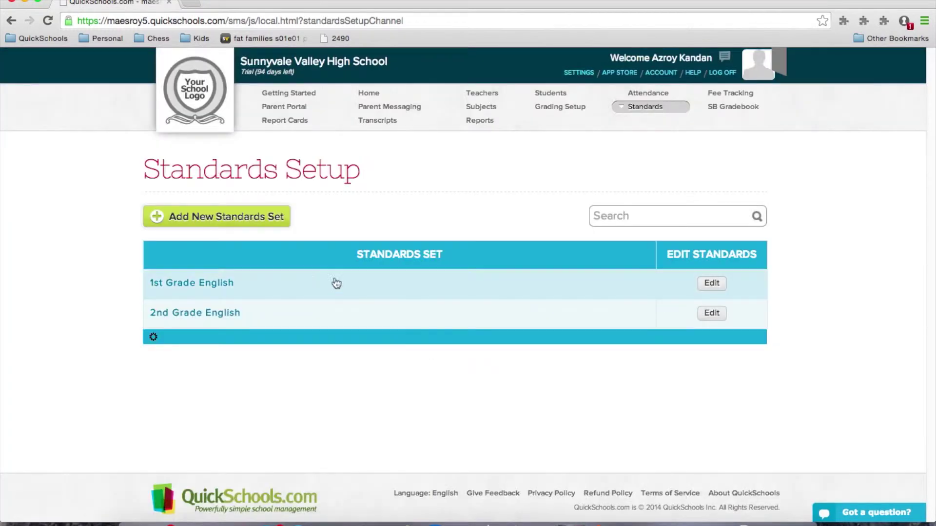
Add a standard to the 1st Grade English set with ID "English.1.A" and description "Listens attentively in class"
{"action": "left_click", "coordinate": [714, 285]}
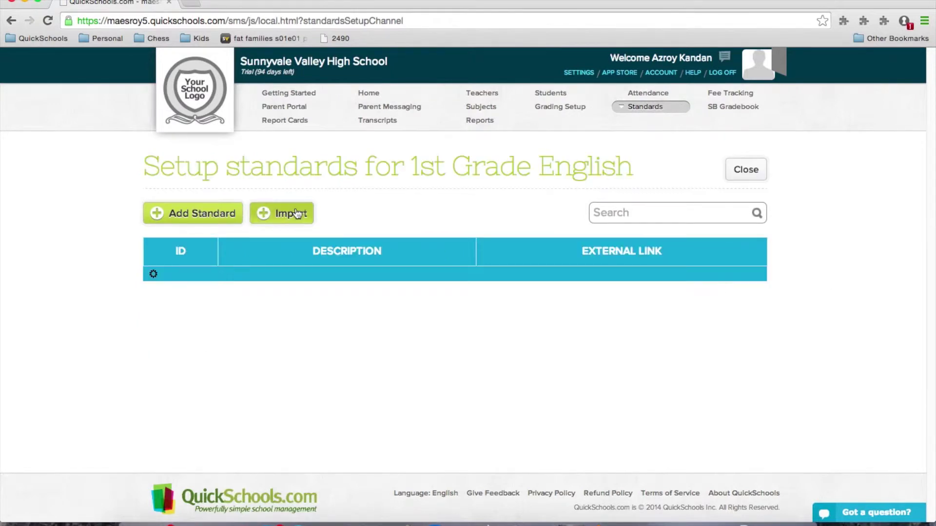
{"action": "left_click", "coordinate": [210, 218]}
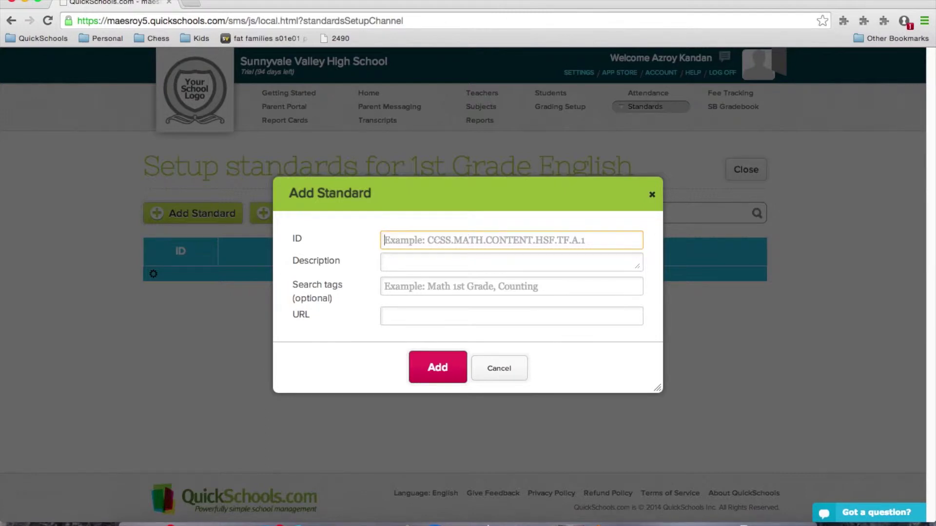
{"action": "type", "text": "English"}
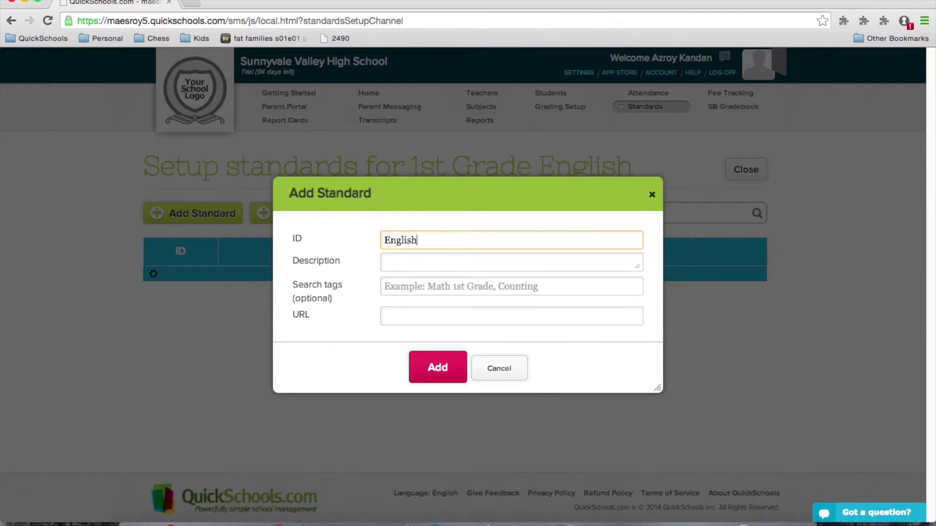
{"action": "type", "text": ".1.A"}
{"action": "key", "text": "Tab"}
{"action": "type", "text": "List"}
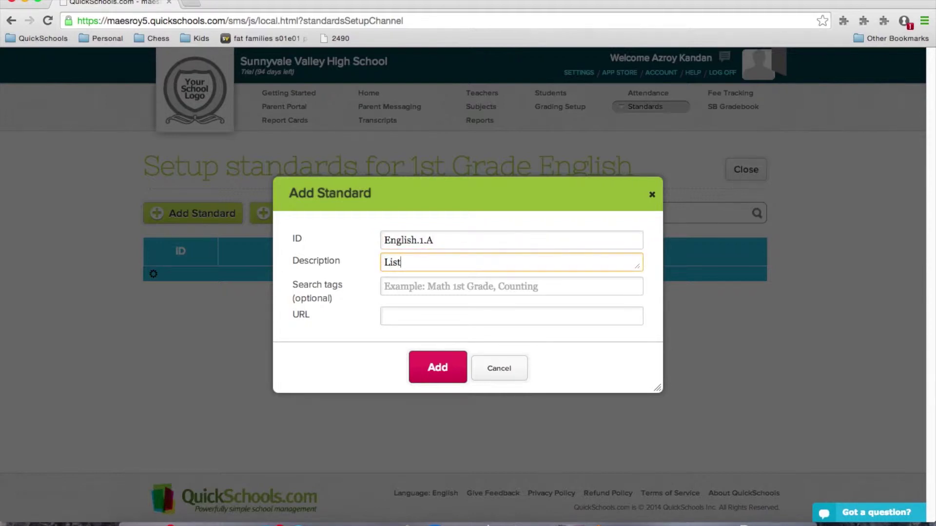
{"action": "type", "text": "ens attentivly"}
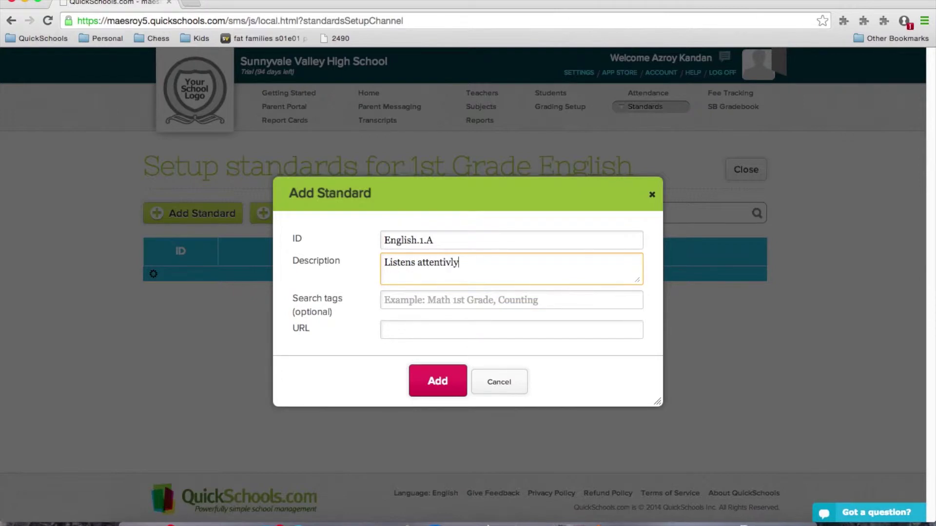
{"action": "key", "text": "BackSpace"}
{"action": "key", "text": "BackSpace"}
{"action": "key", "text": "BackSpace"}
{"action": "type", "text": "vely in class"}
{"action": "left_click", "coordinate": [436, 381]}
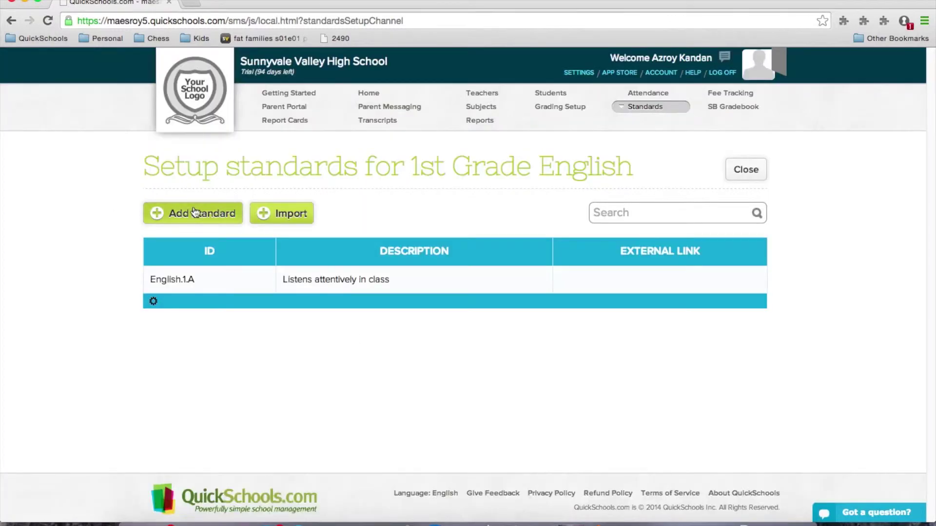
Add a standard with ID "English.1.B" and description "Participates in Group Discussions" to the 1st Grade English set
{"action": "left_click", "coordinate": [195, 213]}
{"action": "type", "text": "English.1."}
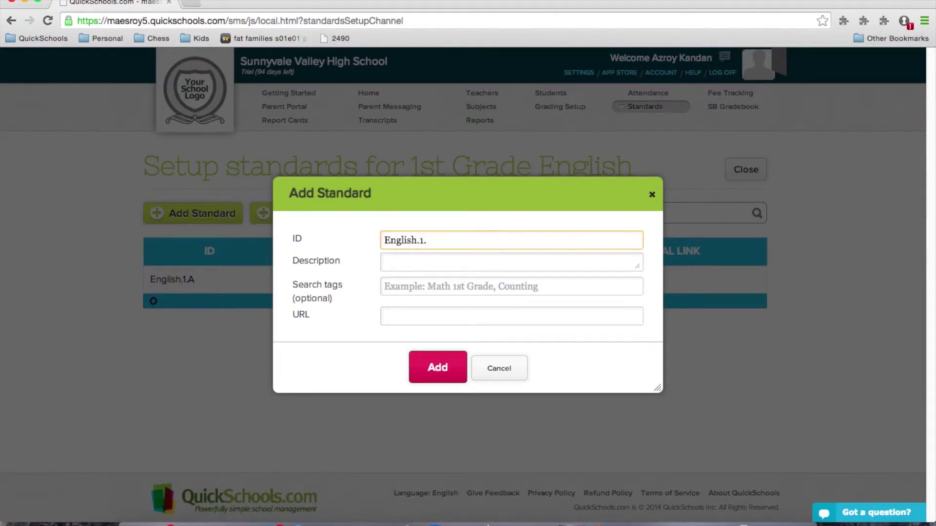
{"action": "type", "text": "B"}
{"action": "key", "text": "Tab"}
{"action": "type", "text": "Participates in Group Discussions"}
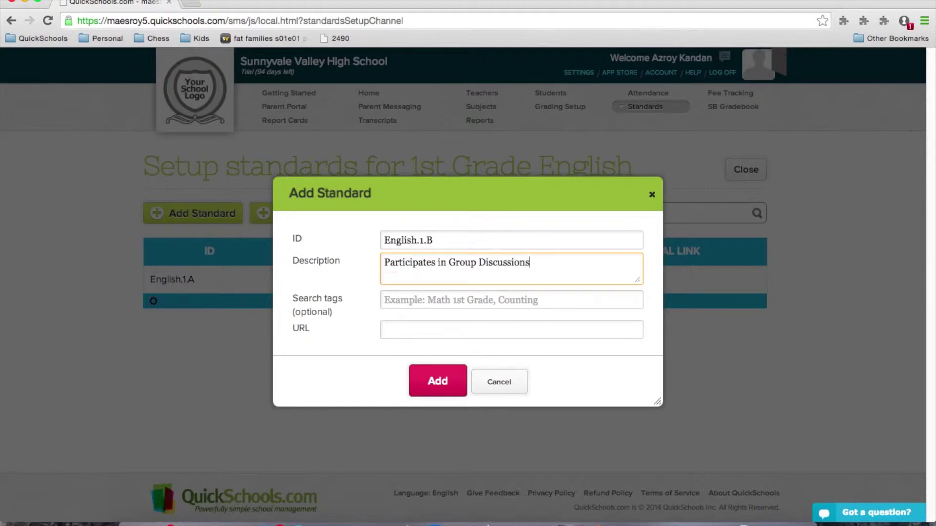
{"action": "left_click", "coordinate": [436, 382]}
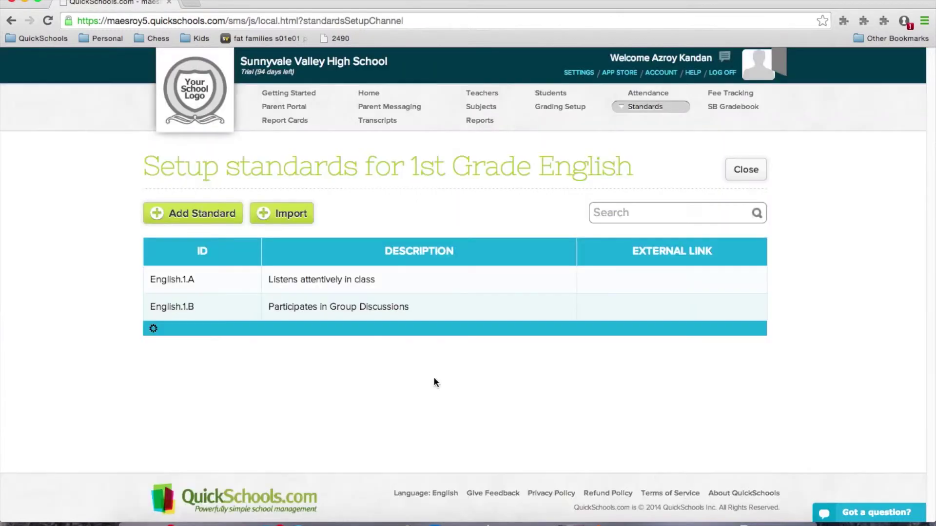
Add a standard with ID "English.1.C" and description "Communicates effectively", and close the 1st Grade English standards list
{"action": "left_click", "coordinate": [213, 216]}
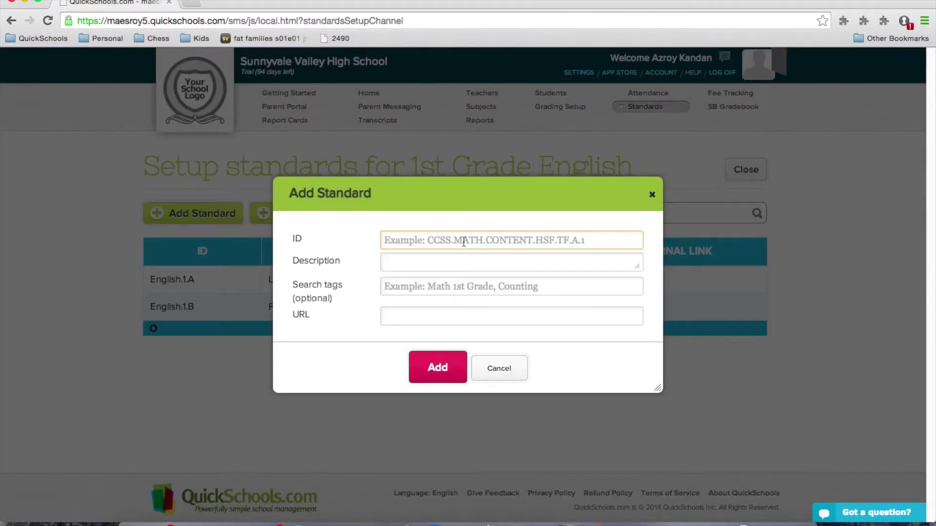
{"action": "type", "text": "Eg"}
{"action": "key", "text": "BackSpace"}
{"action": "type", "text": "nglish.1.C"}
{"action": "left_click", "coordinate": [385, 263]}
{"action": "left_click_drag", "start_coordinate": [476, 192], "coordinate": [561, 187]}
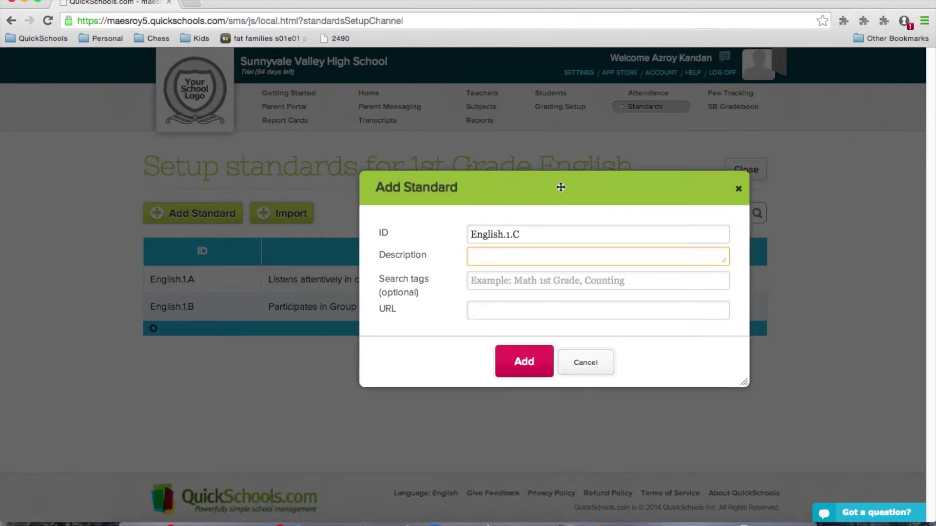
{"action": "type", "text": "Communic"}
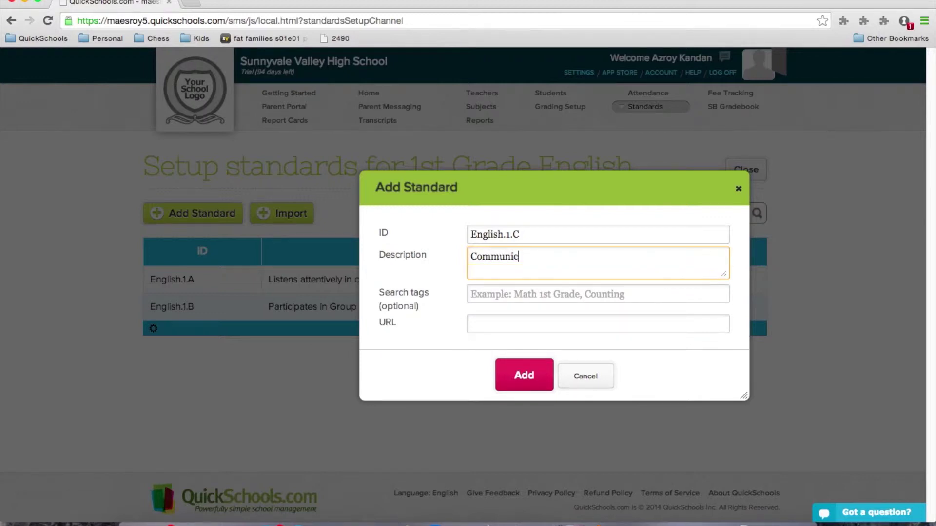
{"action": "type", "text": "ates effectively"}
{"action": "left_click", "coordinate": [521, 377]}
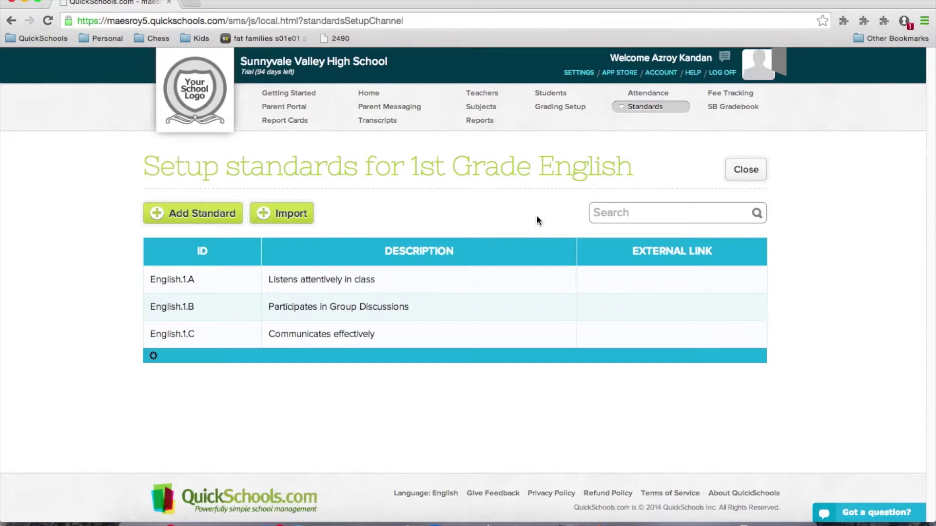
{"action": "left_click", "coordinate": [741, 172]}
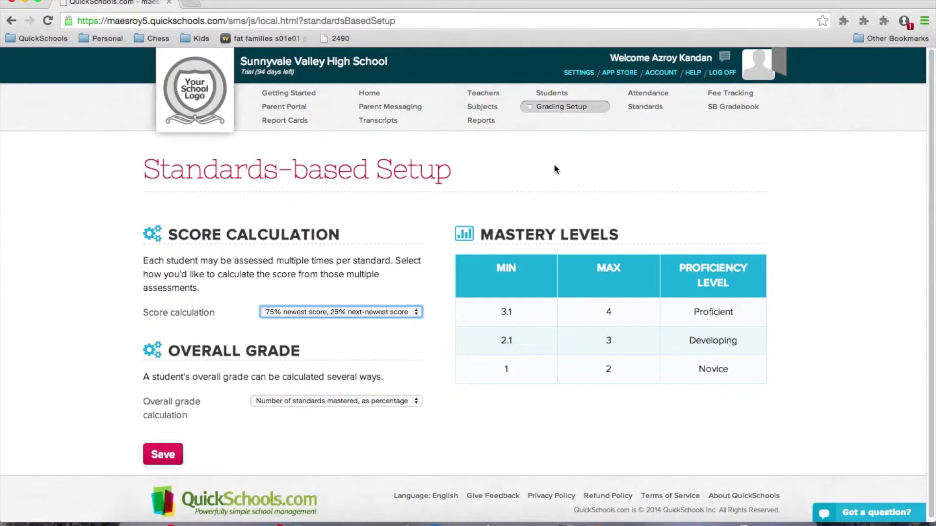
In Grading Setup, choose "75% newest score, 25% next-newest score" for score calculation and "Number of standards mastered, as percentage" for the overall grade
{"action": "scroll", "coordinate": [556, 168], "scroll_direction": "down", "scroll_amount": 1}
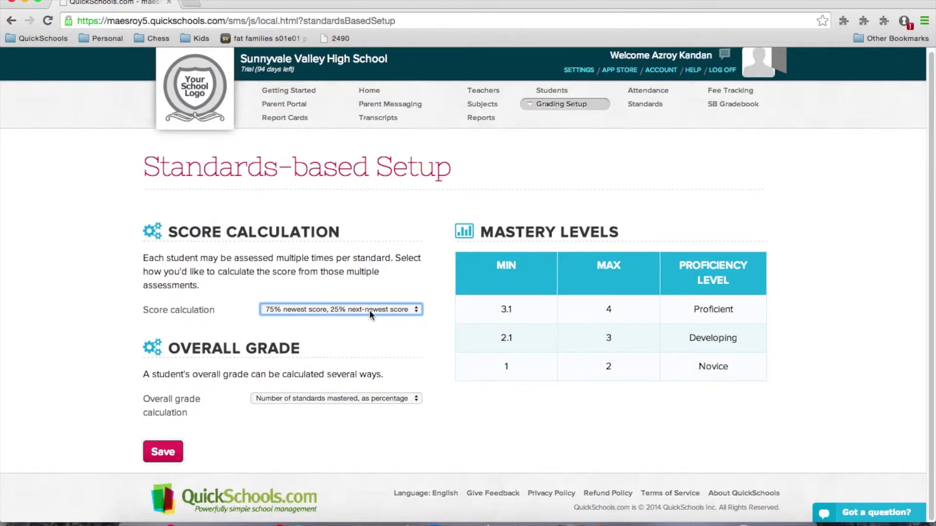
{"action": "left_click", "coordinate": [420, 312]}
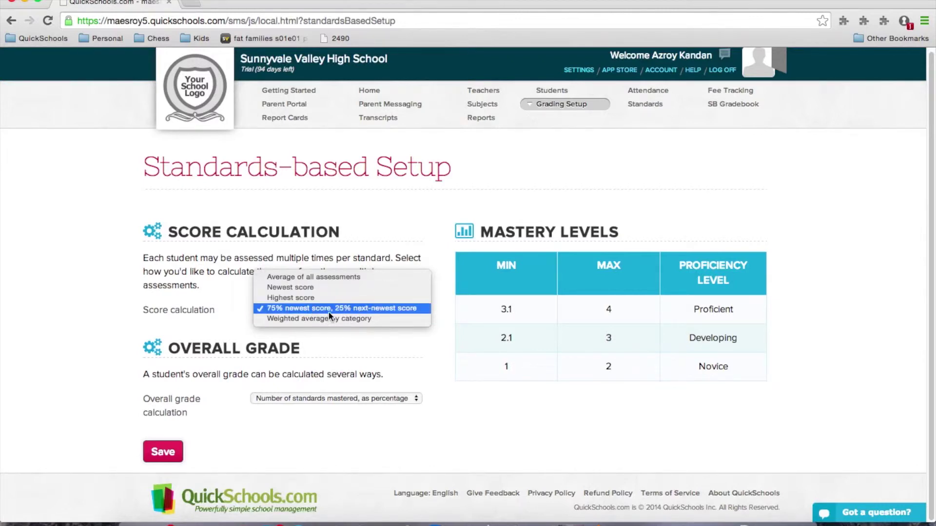
{"action": "left_click", "coordinate": [345, 312]}
{"action": "left_click", "coordinate": [412, 401]}
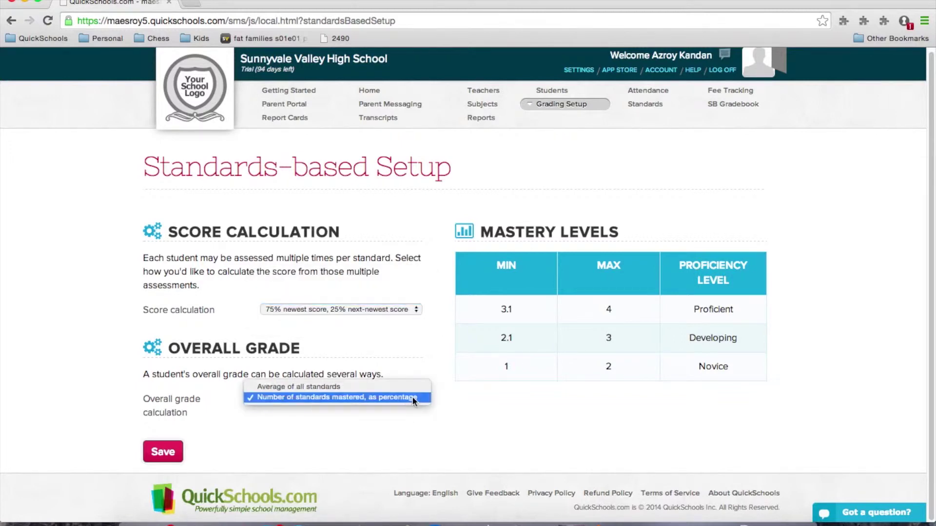
{"action": "left_click", "coordinate": [277, 400]}
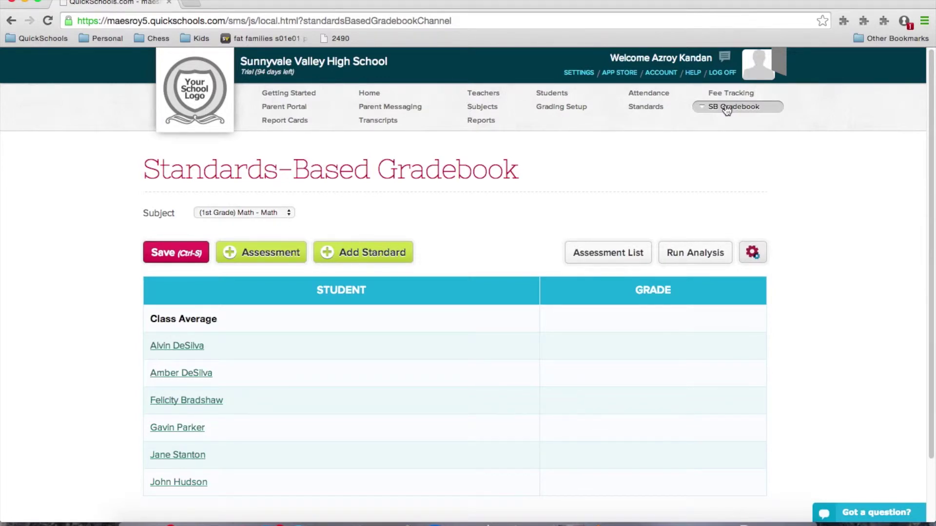
Add the existing standards English.1.A, English.1.B and English.1.C to the 1st Grade English gradebook
{"action": "left_click", "coordinate": [280, 212]}
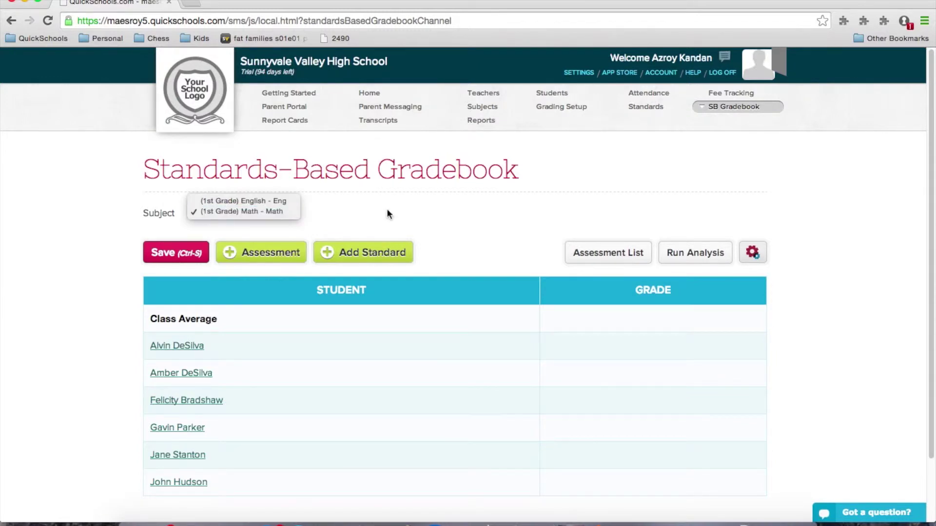
{"action": "left_click", "coordinate": [277, 201]}
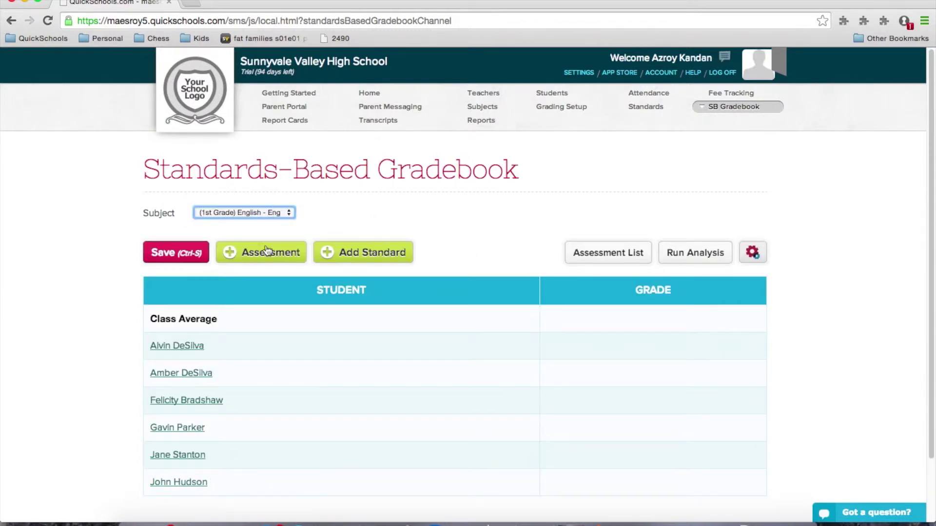
{"action": "left_click", "coordinate": [368, 254]}
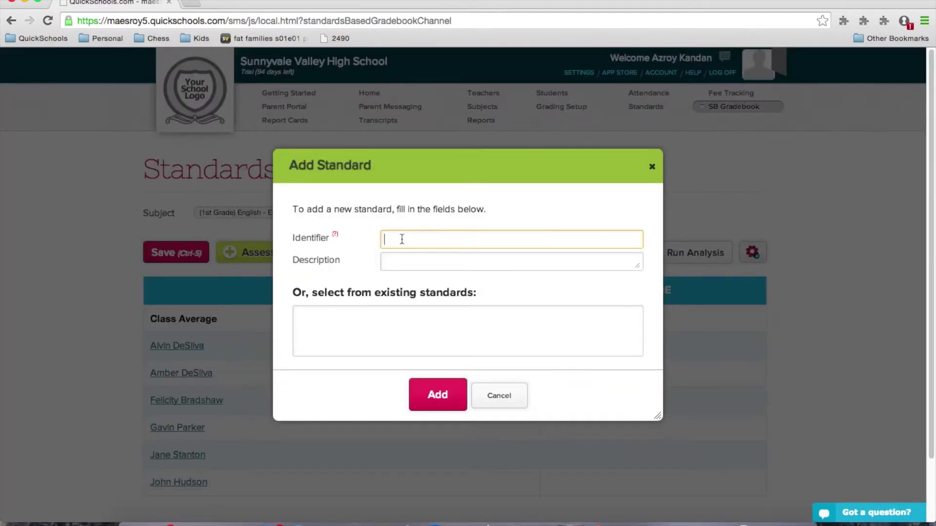
{"action": "left_click", "coordinate": [341, 319]}
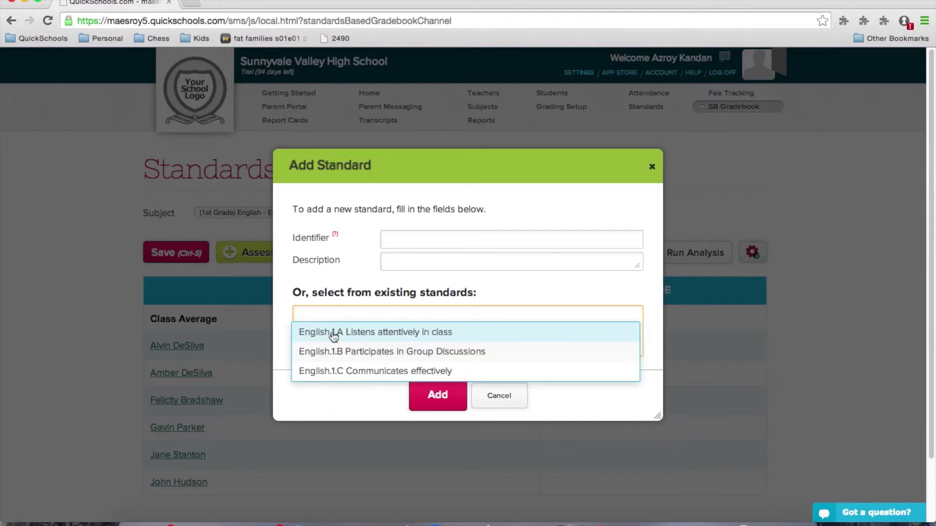
{"action": "left_click", "coordinate": [334, 336]}
{"action": "left_click", "coordinate": [388, 325]}
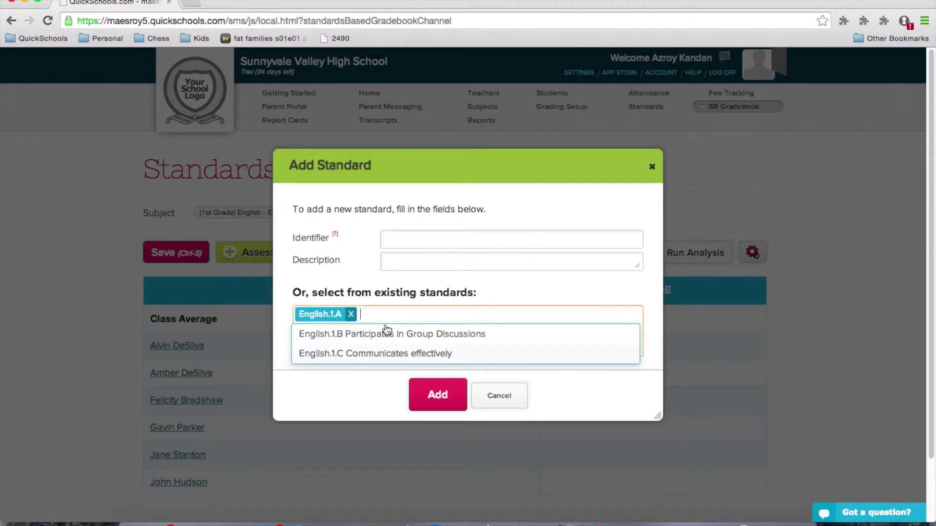
{"action": "left_click", "coordinate": [359, 343]}
{"action": "left_click", "coordinate": [434, 319]}
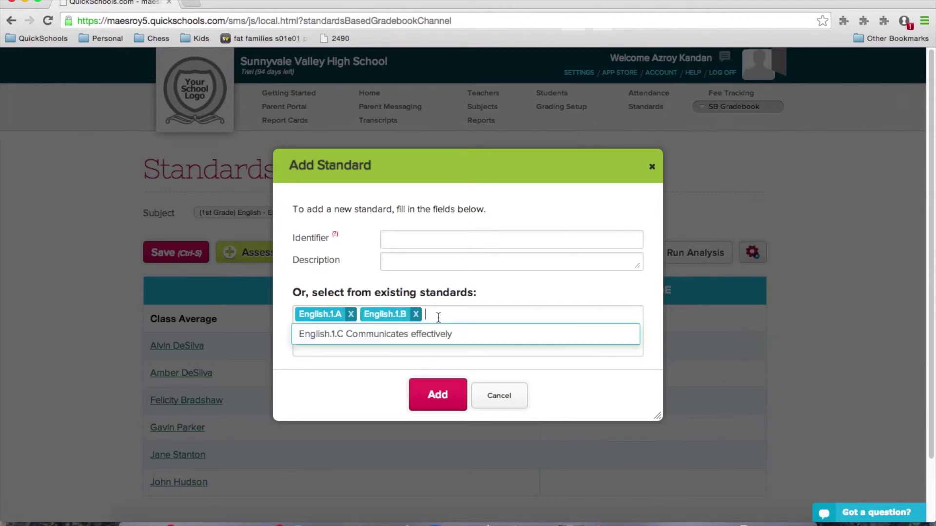
{"action": "left_click", "coordinate": [372, 337]}
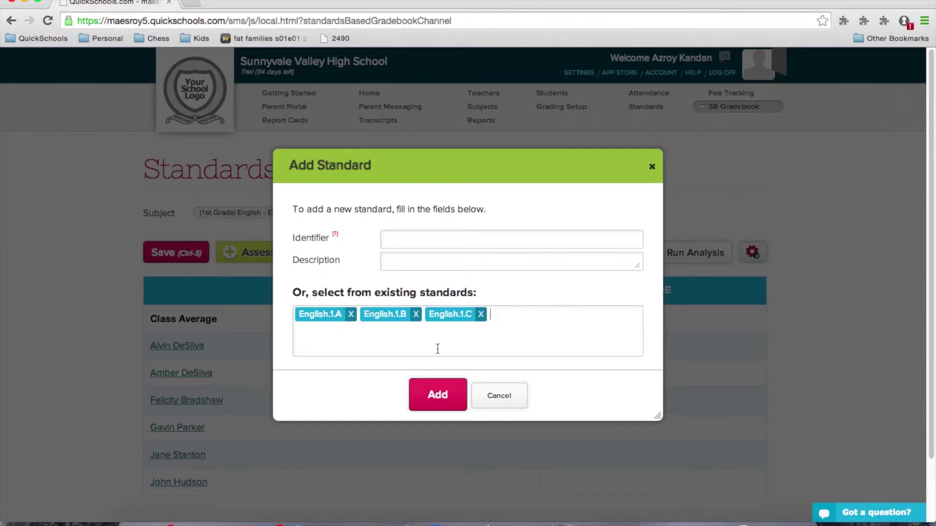
{"action": "left_click", "coordinate": [432, 396]}
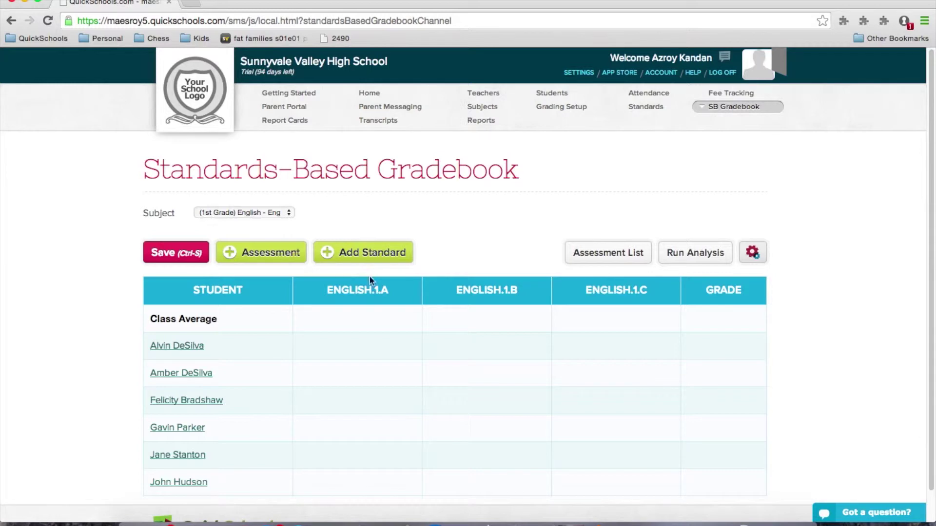
Create an assessment for all students covering English.1.A and English.1.B, named "Assignment 1" with category Assignment
{"action": "left_click", "coordinate": [258, 256]}
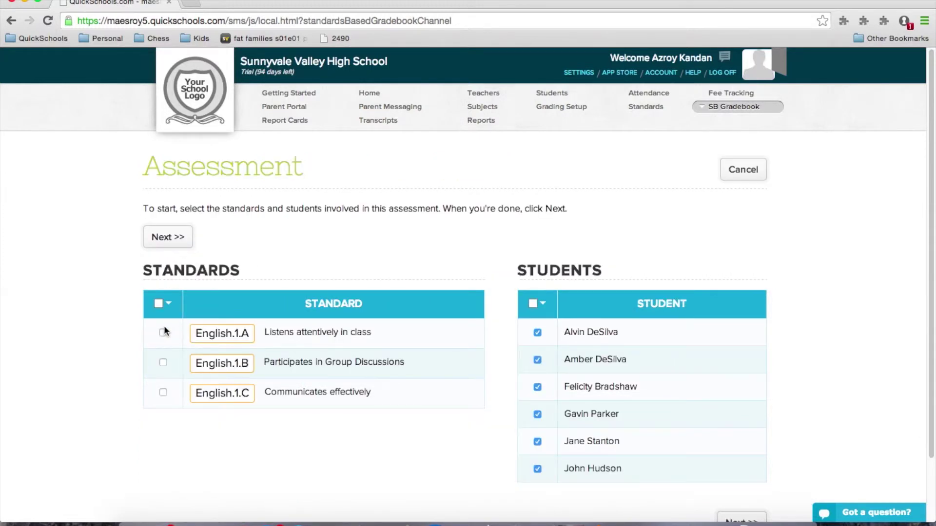
{"action": "left_click", "coordinate": [162, 363]}
{"action": "left_click", "coordinate": [171, 237]}
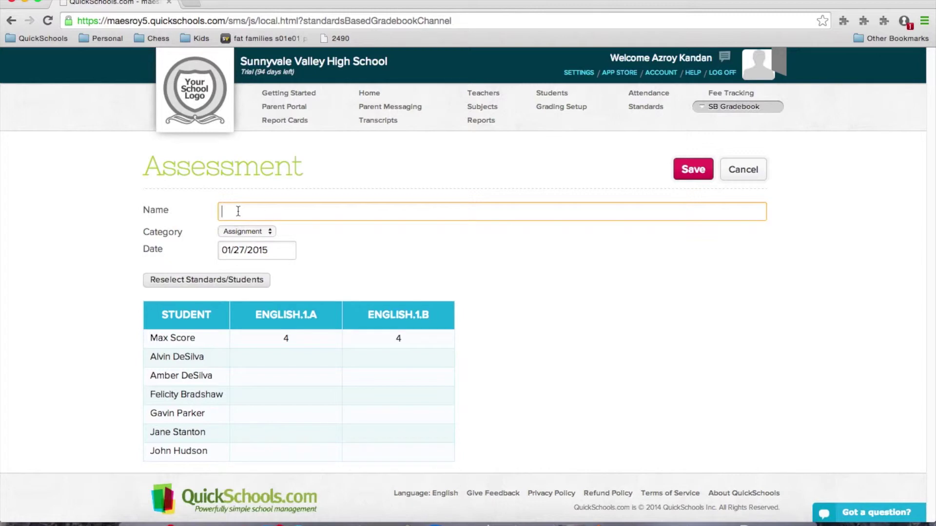
{"action": "type", "text": "Assignment 1"}
{"action": "left_click", "coordinate": [259, 229]}
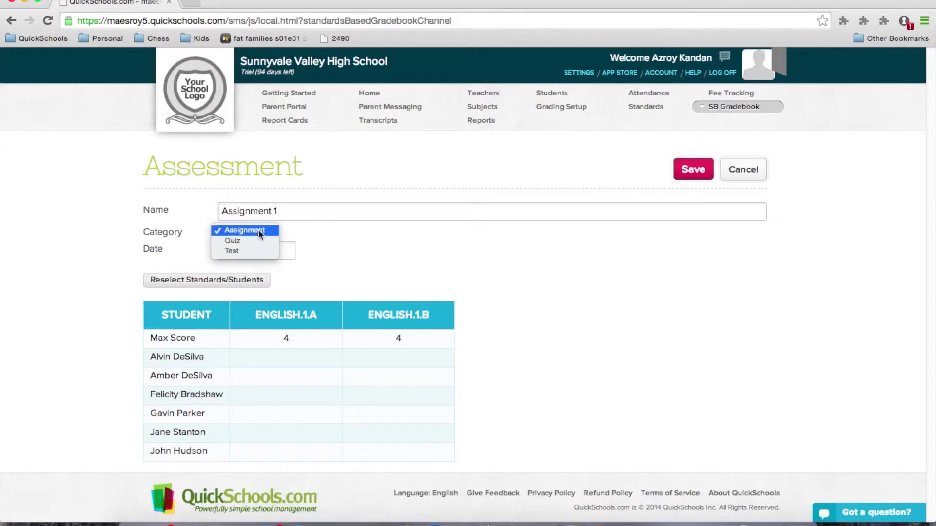
{"action": "left_click", "coordinate": [332, 235]}
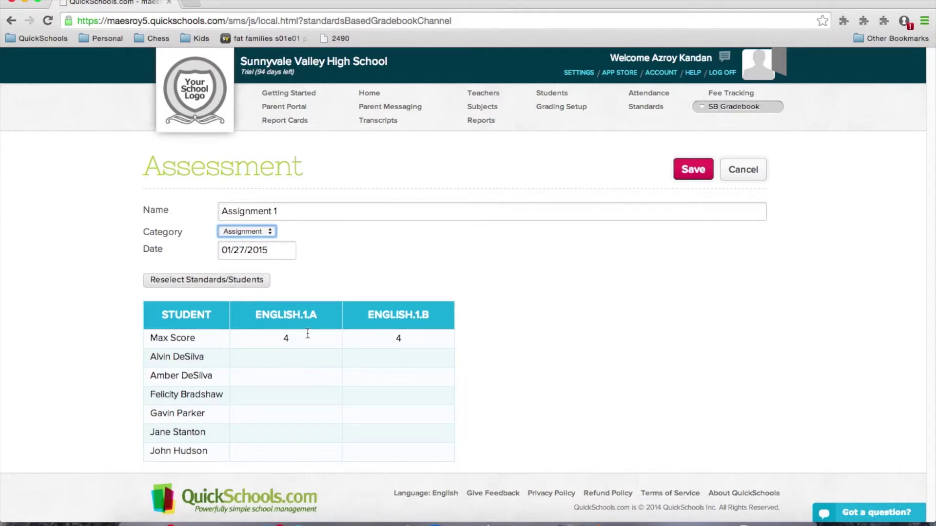
{"action": "left_click", "coordinate": [295, 337]}
{"action": "left_click", "coordinate": [403, 337]}
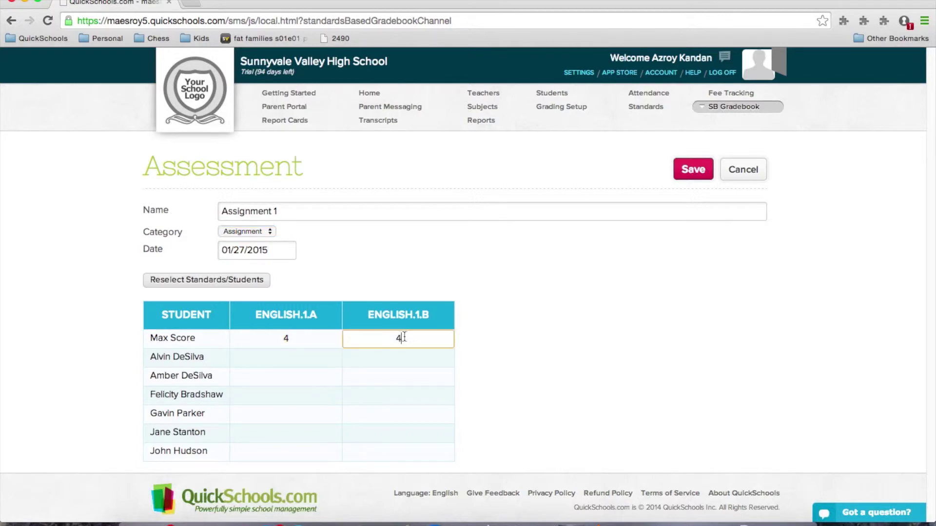
Enter the English.1.A scores for Assignment 1 in student list order: 3, 2, 4, 3, 2 and 3
{"action": "left_click", "coordinate": [290, 355]}
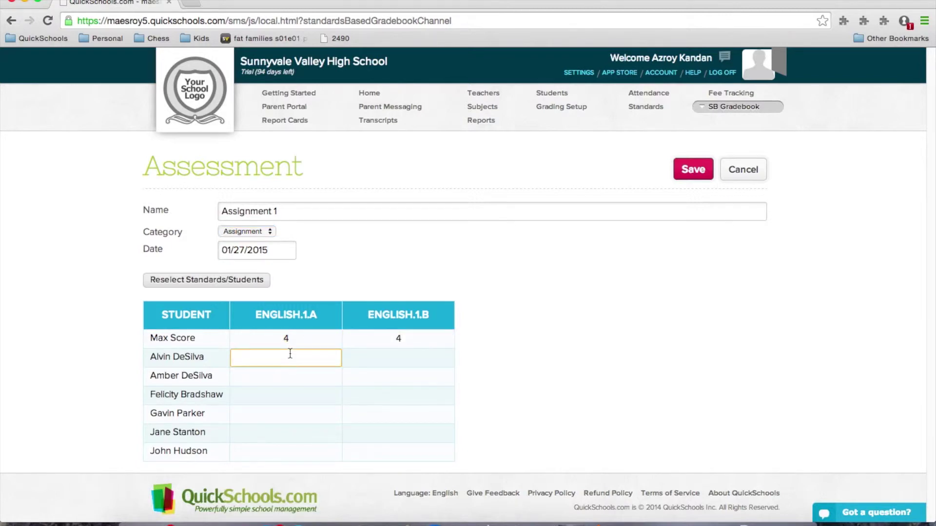
{"action": "type", "text": "3"}
{"action": "left_click", "coordinate": [292, 378]}
{"action": "type", "text": "2"}
{"action": "left_click", "coordinate": [291, 392]}
{"action": "type", "text": "4"}
{"action": "left_click", "coordinate": [288, 414]}
{"action": "type", "text": "3"}
{"action": "left_click", "coordinate": [290, 430]}
{"action": "type", "text": "2"}
{"action": "left_click", "coordinate": [291, 448]}
{"action": "type", "text": "3"}
Enter the English.1.B scores 4, 3, 2, 3, 2 and 2 in student list order, and save the assessment and the gradebook
{"action": "left_click", "coordinate": [397, 357]}
{"action": "type", "text": "4"}
{"action": "left_click", "coordinate": [398, 376]}
{"action": "type", "text": "3"}
{"action": "left_click", "coordinate": [398, 395]}
{"action": "type", "text": "2"}
{"action": "left_click", "coordinate": [398, 413]}
{"action": "type", "text": "3"}
{"action": "left_click", "coordinate": [399, 428]}
{"action": "type", "text": "2"}
{"action": "left_click", "coordinate": [400, 449]}
{"action": "type", "text": "2"}
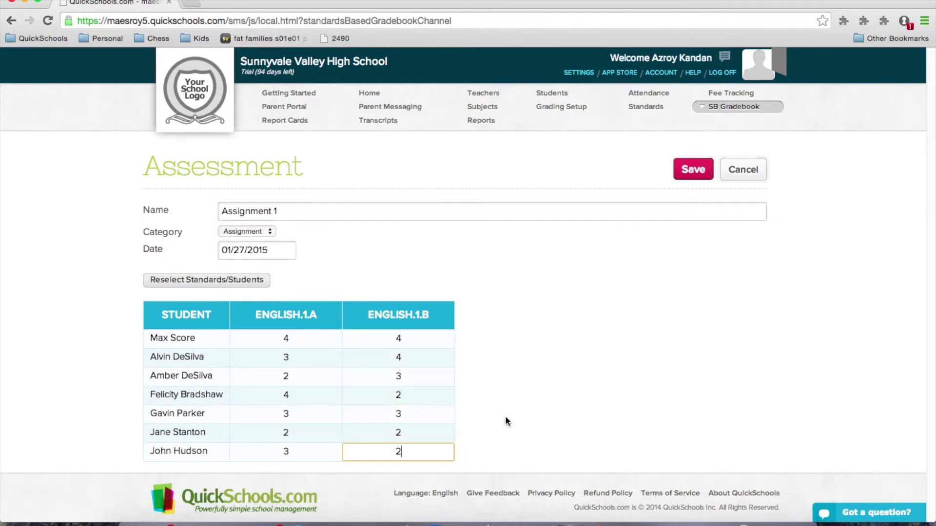
{"action": "left_click", "coordinate": [690, 174]}
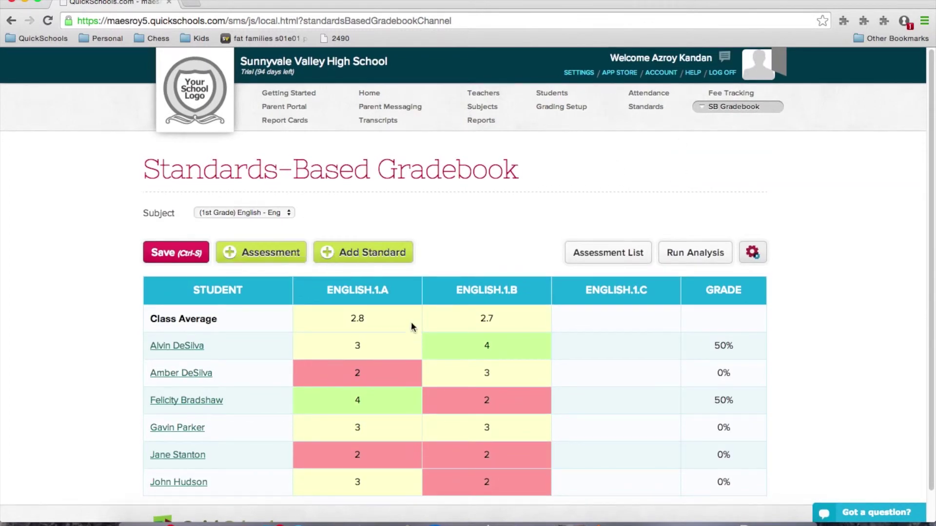
{"action": "scroll", "coordinate": [445, 318], "scroll_direction": "up", "scroll_amount": 1}
{"action": "scroll", "coordinate": [443, 318], "scroll_direction": "down", "scroll_amount": 1}
{"action": "mouse_move", "coordinate": [464, 292]}
{"action": "key", "text": "ctrl+s"}
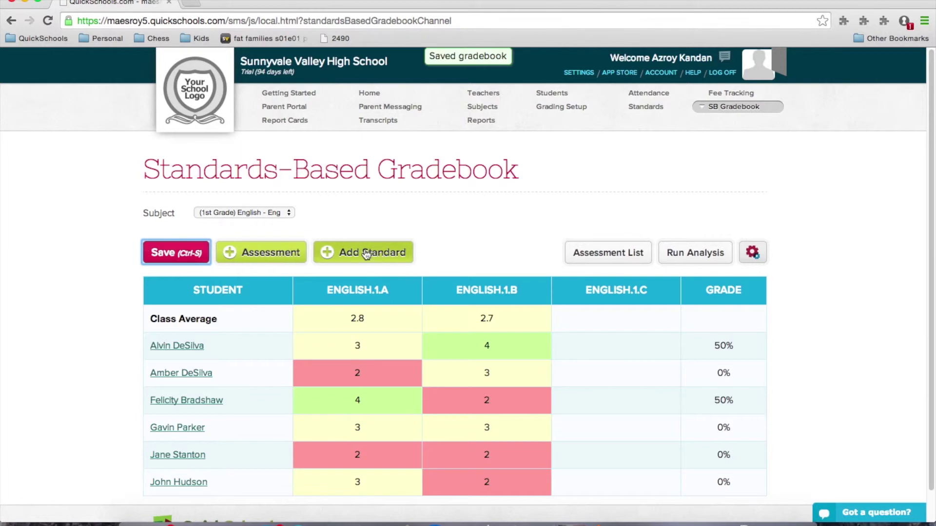
Create a second assessment for all students covering English.1.B and English.1.C, named "Assignment 2"
{"action": "left_click", "coordinate": [285, 252]}
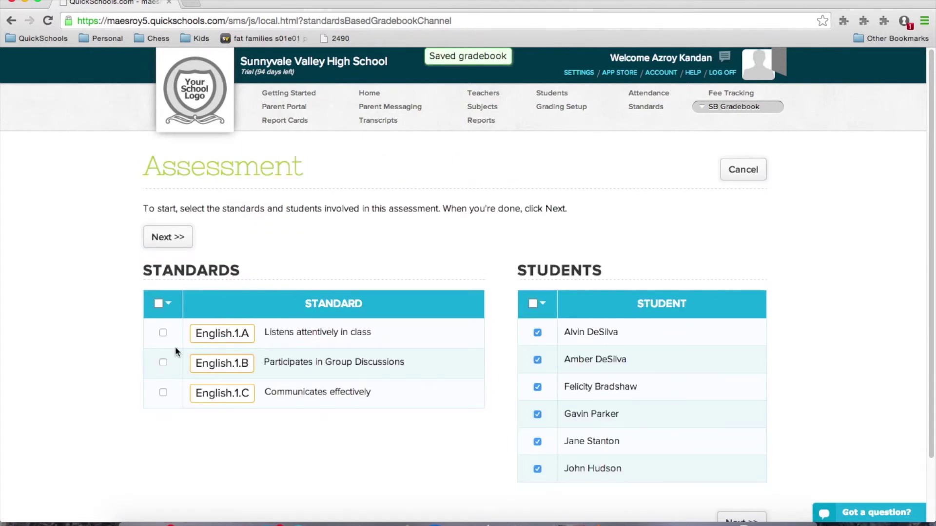
{"action": "left_click", "coordinate": [164, 363]}
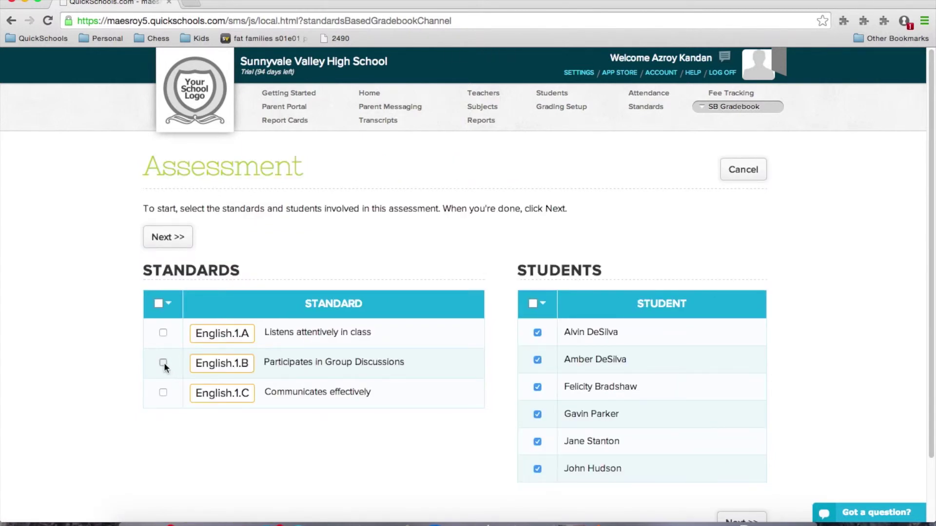
{"action": "left_click", "coordinate": [163, 393]}
{"action": "left_click", "coordinate": [182, 237]}
{"action": "type", "text": "A"}
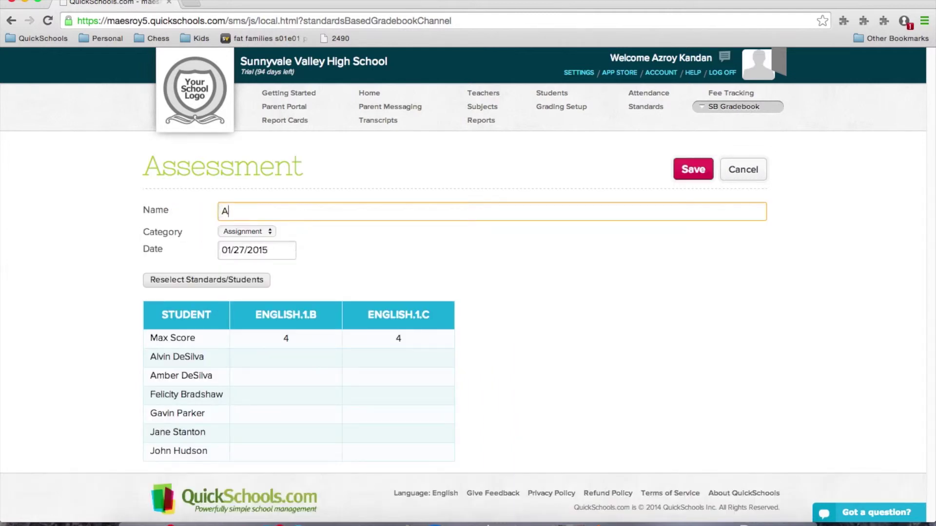
{"action": "type", "text": "ssignment 2"}
Enter an English.1.B score of 4 for every student in Assignment 2
{"action": "left_click", "coordinate": [298, 357]}
{"action": "type", "text": "4"}
{"action": "left_click", "coordinate": [294, 377]}
{"action": "type", "text": "4"}
{"action": "left_click", "coordinate": [294, 396]}
{"action": "type", "text": "4"}
{"action": "left_click", "coordinate": [294, 414]}
{"action": "type", "text": "4"}
{"action": "left_click", "coordinate": [297, 434]}
{"action": "type", "text": "4"}
{"action": "left_click", "coordinate": [299, 452]}
{"action": "type", "text": "4"}
Enter the English.1.C scores 1, 2, 1, 2, 3 and 2 in student list order, and save the assessment and the gradebook
{"action": "left_click", "coordinate": [426, 357]}
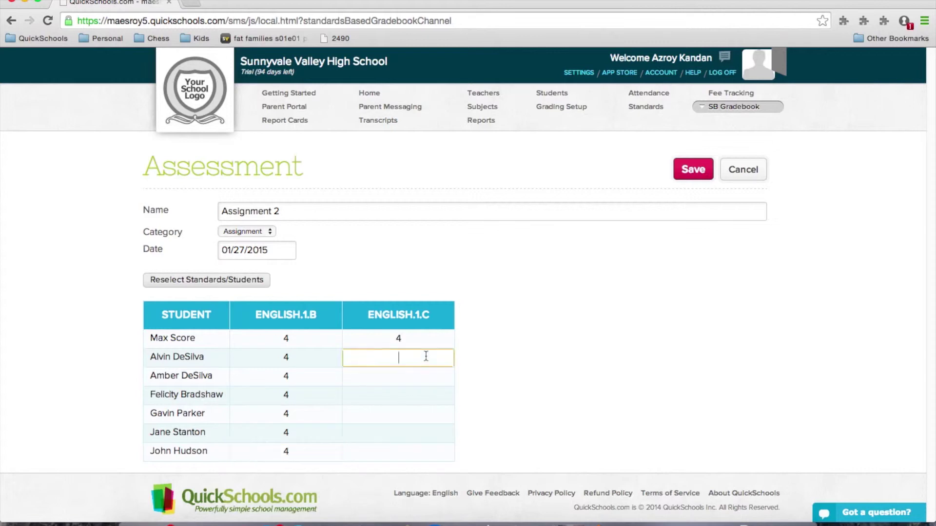
{"action": "type", "text": "1"}
{"action": "left_click", "coordinate": [413, 376]}
{"action": "type", "text": "2"}
{"action": "left_click", "coordinate": [401, 396]}
{"action": "type", "text": "1"}
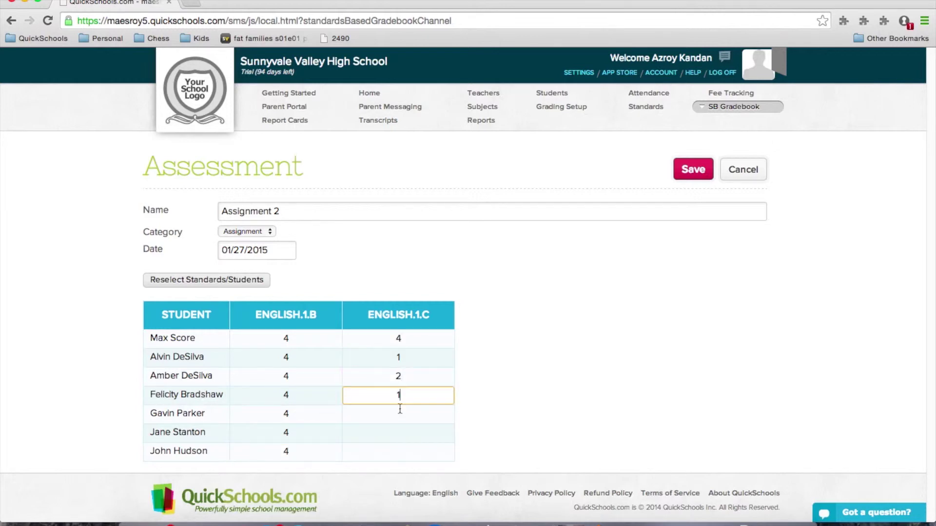
{"action": "left_click", "coordinate": [399, 412]}
{"action": "type", "text": "2"}
{"action": "left_click", "coordinate": [399, 432]}
{"action": "type", "text": "3"}
{"action": "left_click", "coordinate": [401, 450]}
{"action": "type", "text": "2"}
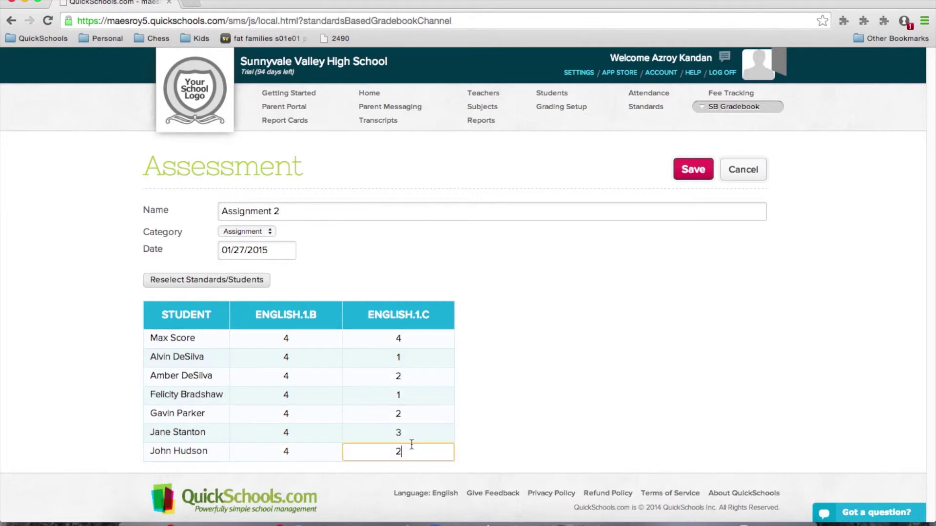
{"action": "left_click", "coordinate": [692, 172]}
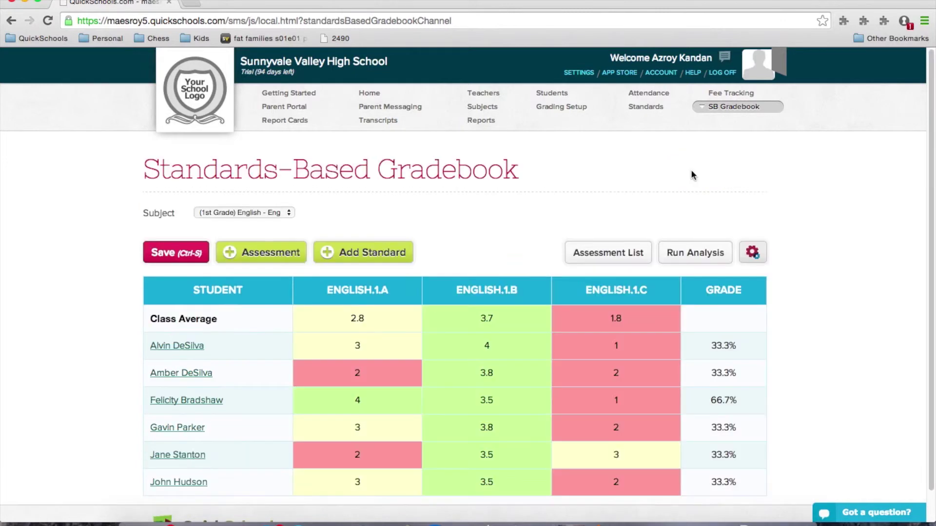
{"action": "left_click", "coordinate": [200, 252]}
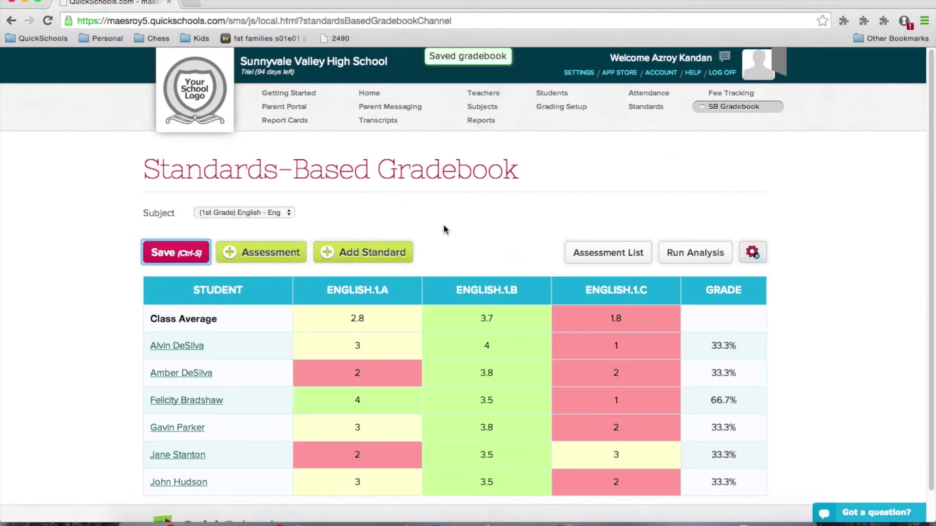
Check how the first three students' overall grades are calculated, and save the gradebook
{"action": "mouse_move", "coordinate": [593, 303]}
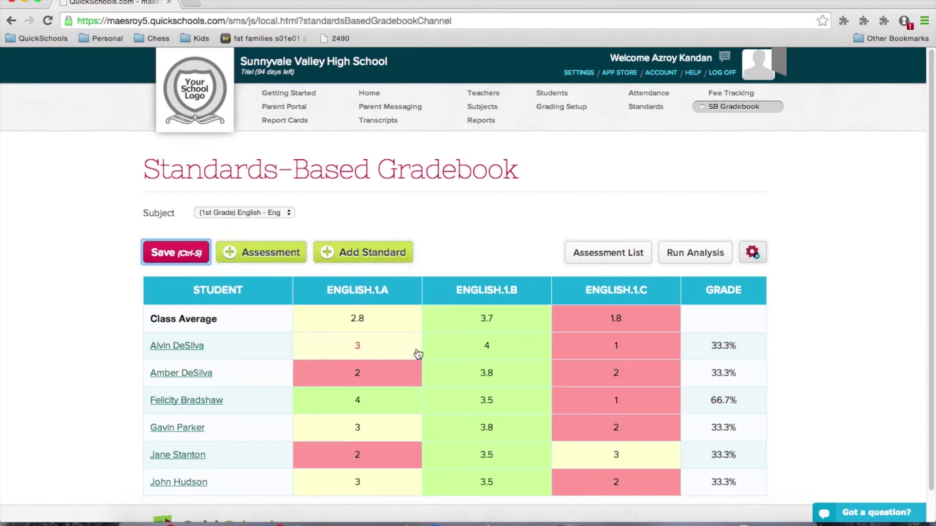
{"action": "scroll", "coordinate": [411, 351], "scroll_direction": "down", "scroll_amount": 2}
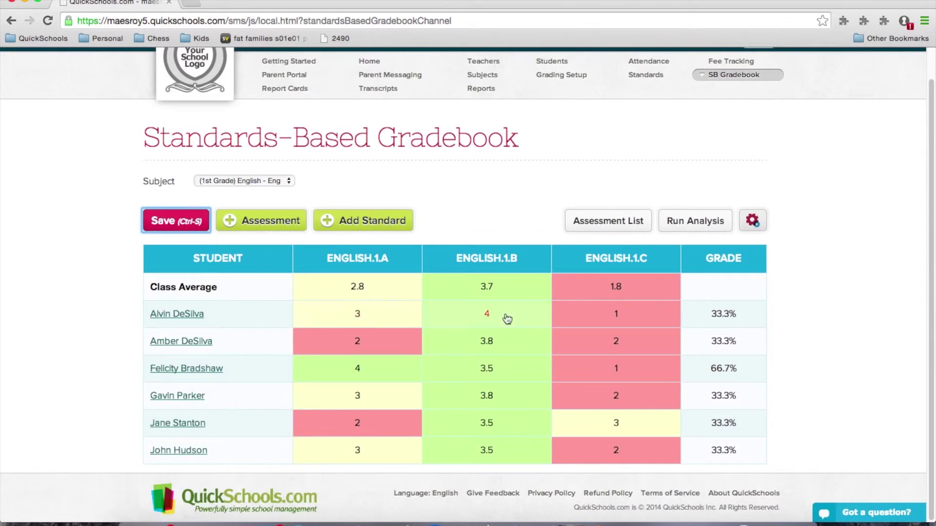
{"action": "mouse_move", "coordinate": [719, 317]}
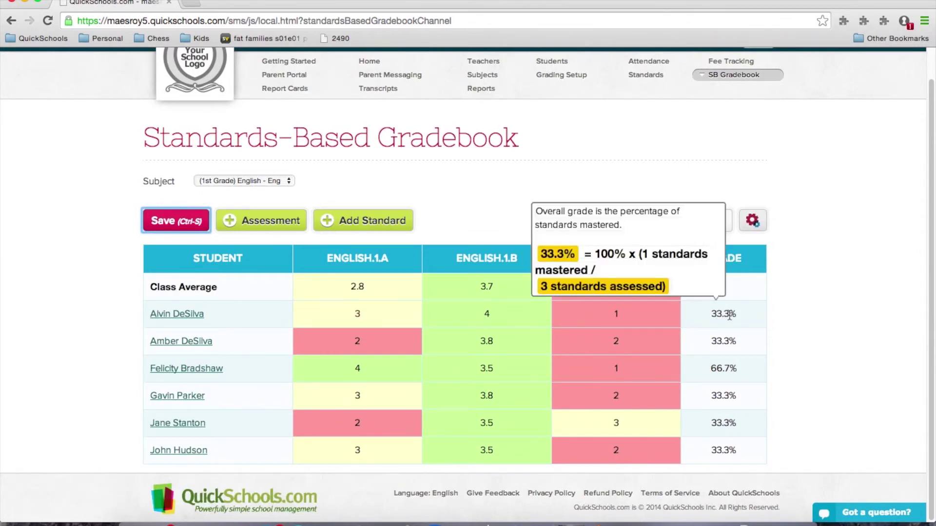
{"action": "mouse_move", "coordinate": [728, 336]}
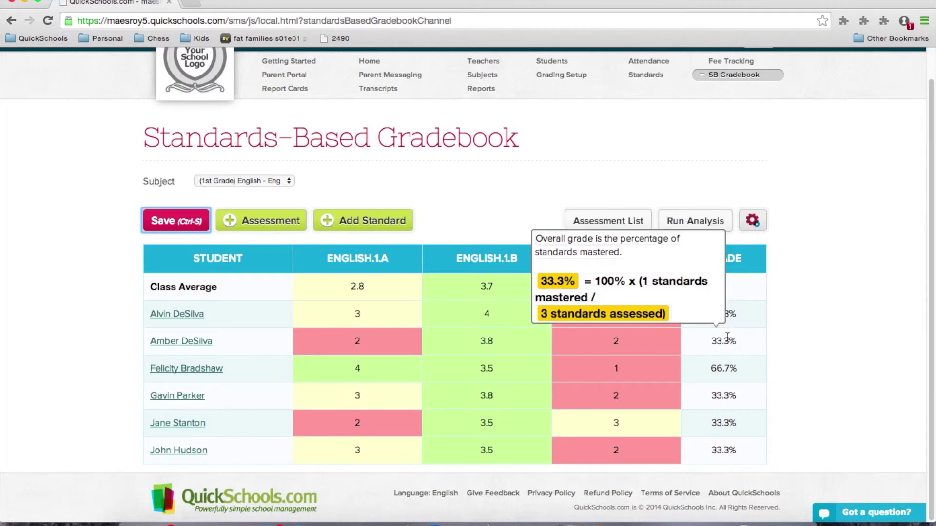
{"action": "mouse_move", "coordinate": [722, 364]}
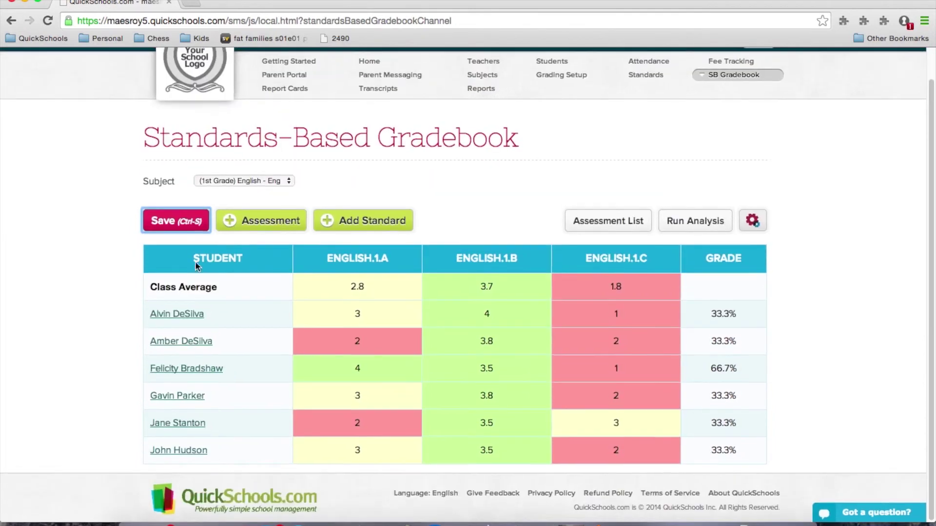
{"action": "left_click", "coordinate": [175, 223]}
Examine the second student's assessment scores behind the English.1.B result, and return to the gradebook
{"action": "left_click", "coordinate": [487, 342]}
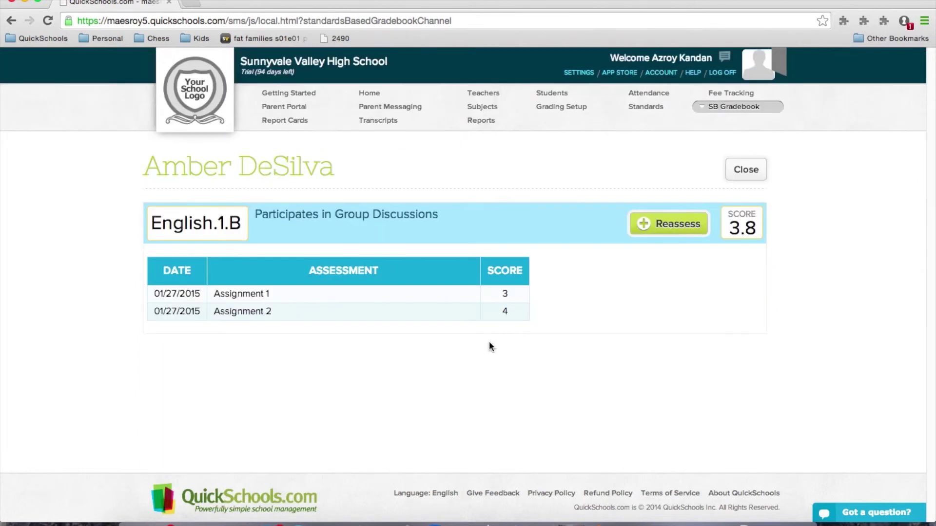
{"action": "left_click", "coordinate": [505, 311]}
{"action": "type", "text": "4"}
{"action": "mouse_move", "coordinate": [743, 235]}
{"action": "left_click", "coordinate": [746, 170]}
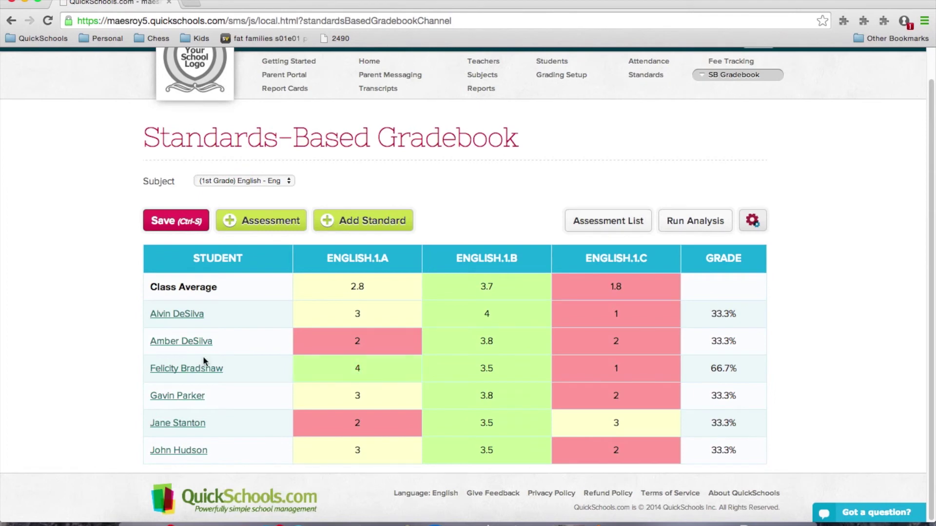
Open the second student's complete standards overview and review the assessment scores under each English standard
{"action": "left_click", "coordinate": [169, 343]}
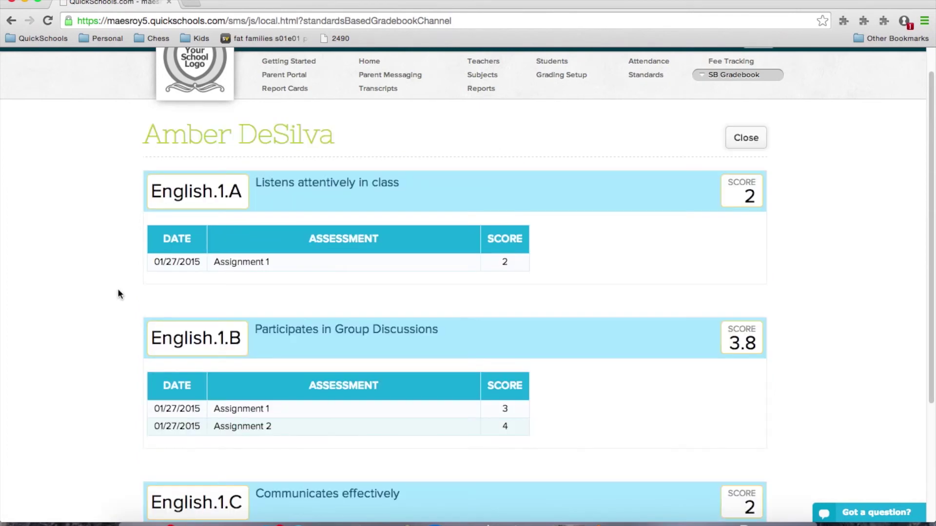
{"action": "scroll", "coordinate": [118, 288], "scroll_direction": "down", "scroll_amount": 5}
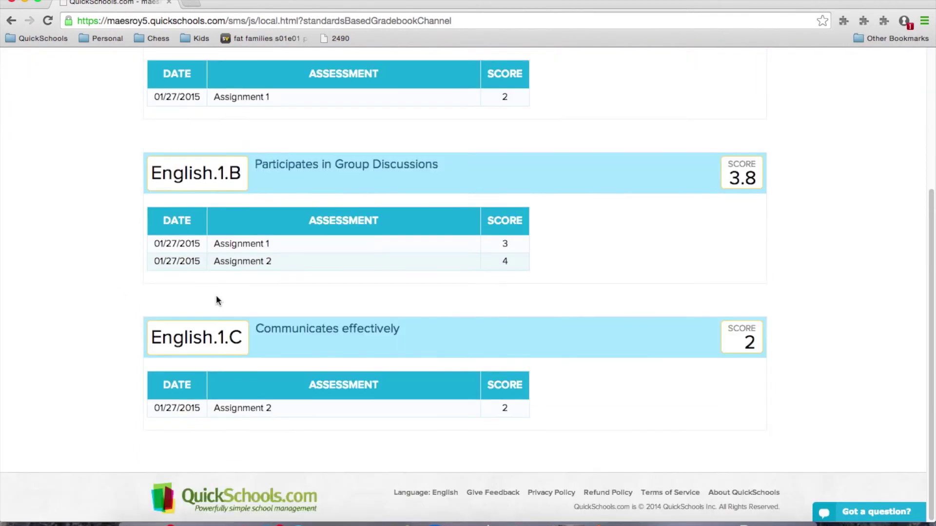
{"action": "scroll", "coordinate": [213, 296], "scroll_direction": "up", "scroll_amount": 3}
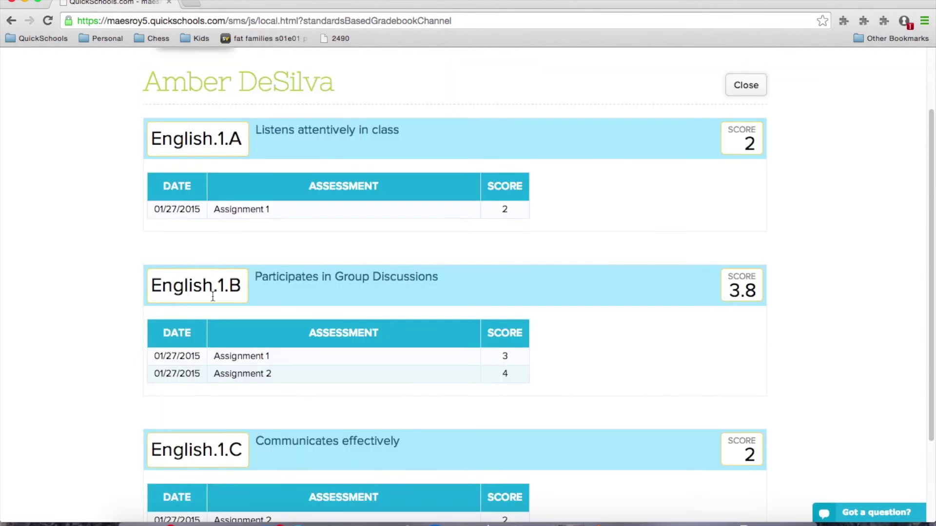
Close the second student's standards overview and run the analysis for the 1st Grade English gradebook
{"action": "scroll", "coordinate": [213, 296], "scroll_direction": "up", "scroll_amount": 2}
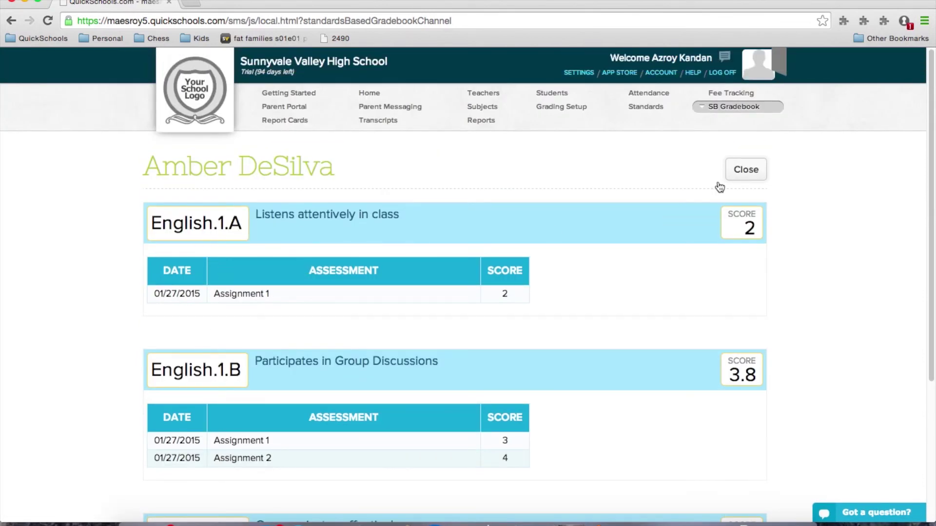
{"action": "left_click", "coordinate": [744, 175]}
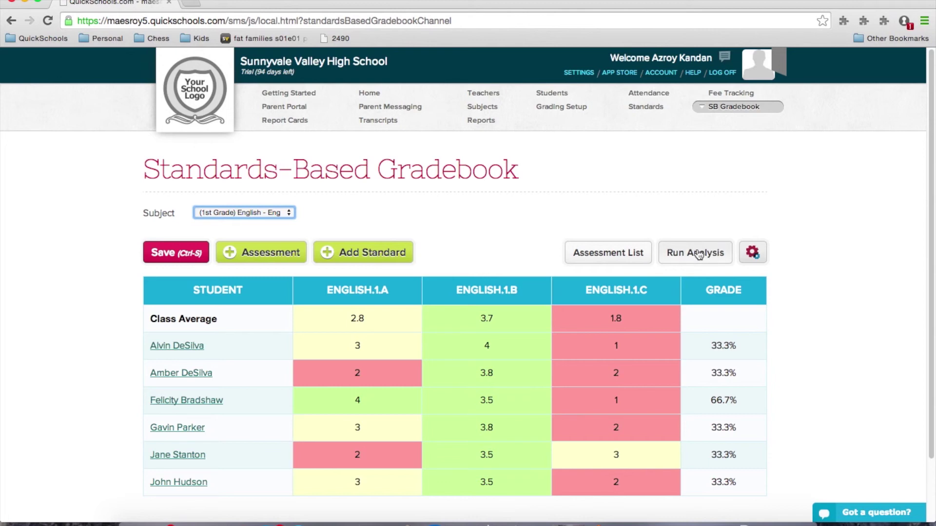
{"action": "left_click", "coordinate": [698, 254]}
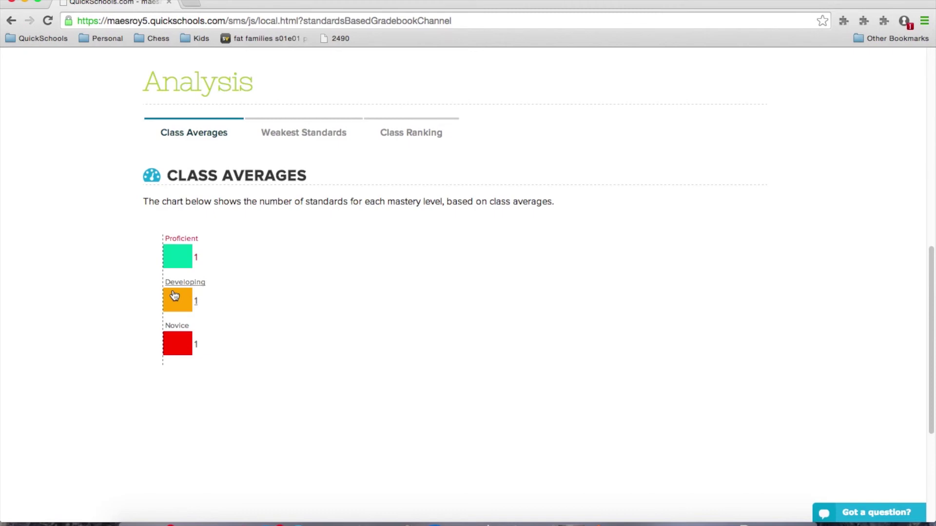
Show the Proficient standards from the class averages chart and review which students have achieved mastery
{"action": "left_click", "coordinate": [178, 257]}
{"action": "scroll", "coordinate": [177, 252], "scroll_direction": "down", "scroll_amount": 10}
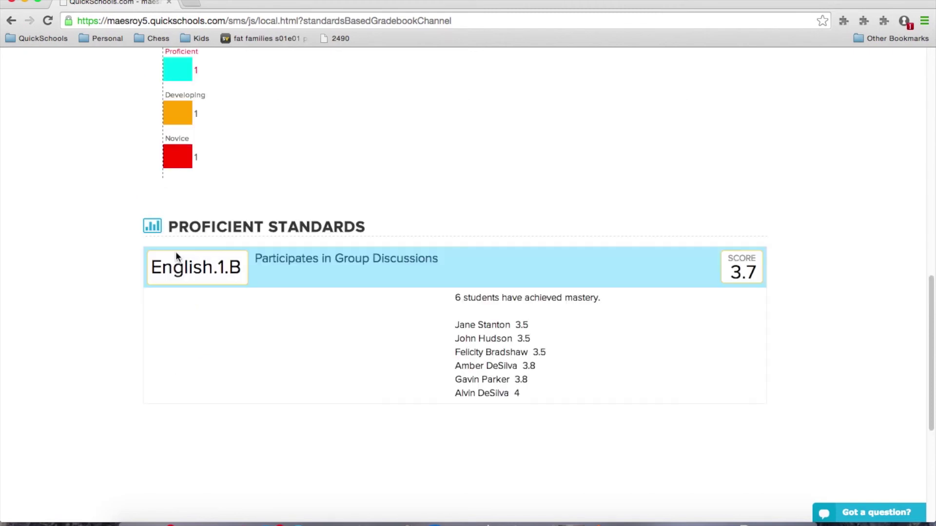
{"action": "scroll", "coordinate": [181, 243], "scroll_direction": "up", "scroll_amount": 3}
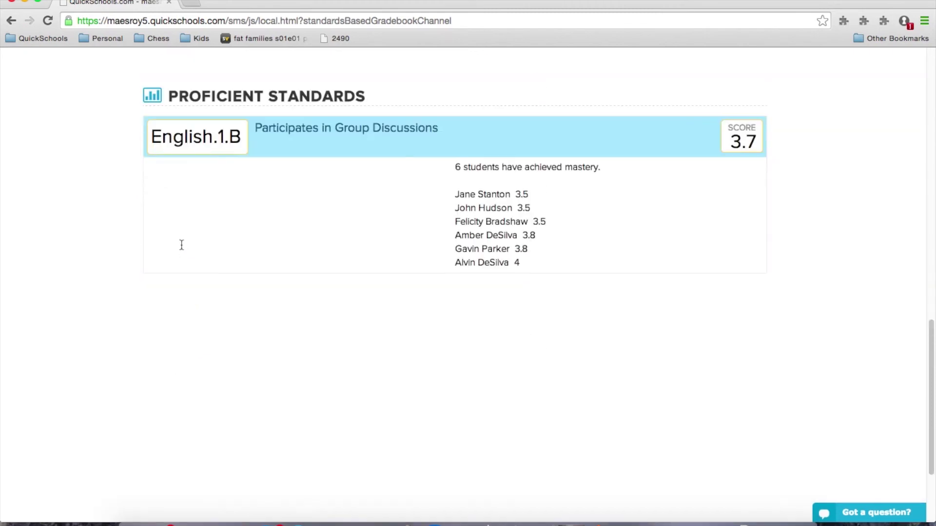
{"action": "scroll", "coordinate": [182, 245], "scroll_direction": "up", "scroll_amount": 6}
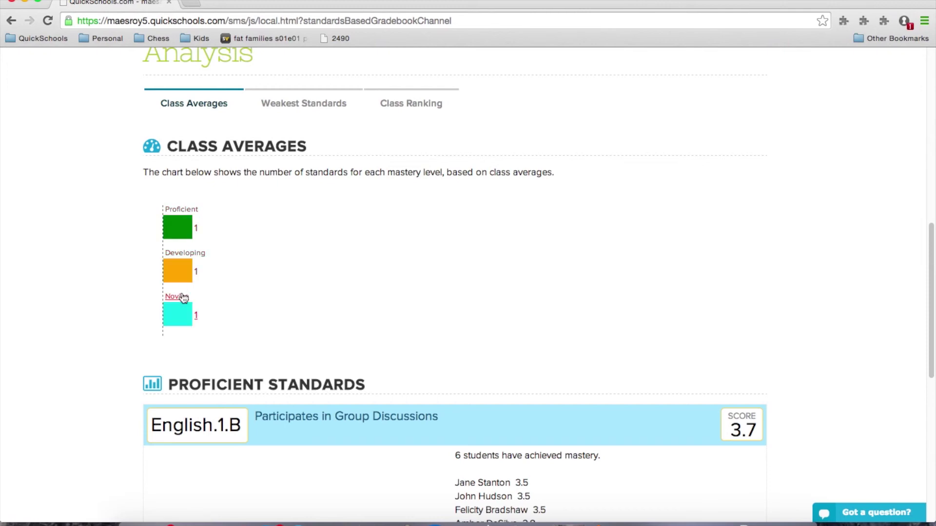
{"action": "scroll", "coordinate": [235, 223], "scroll_direction": "down", "scroll_amount": 1}
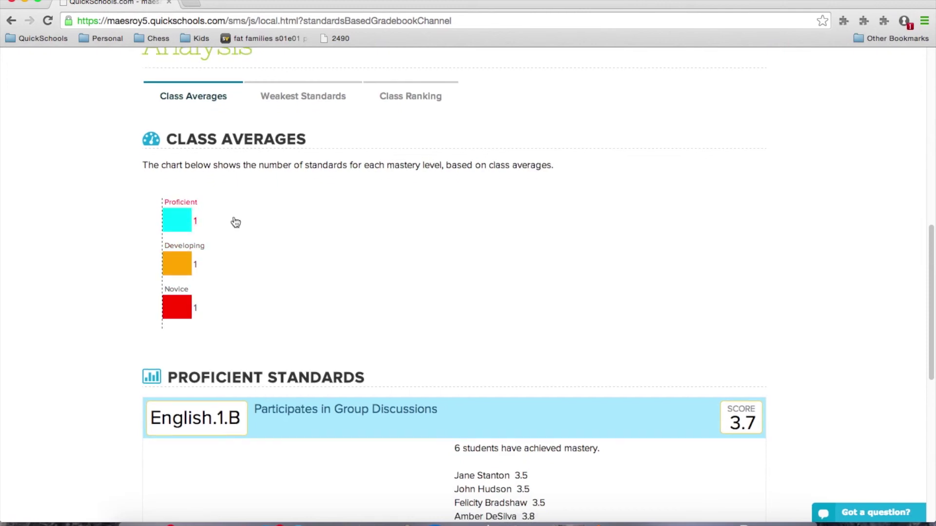
{"action": "scroll", "coordinate": [236, 223], "scroll_direction": "down", "scroll_amount": 5}
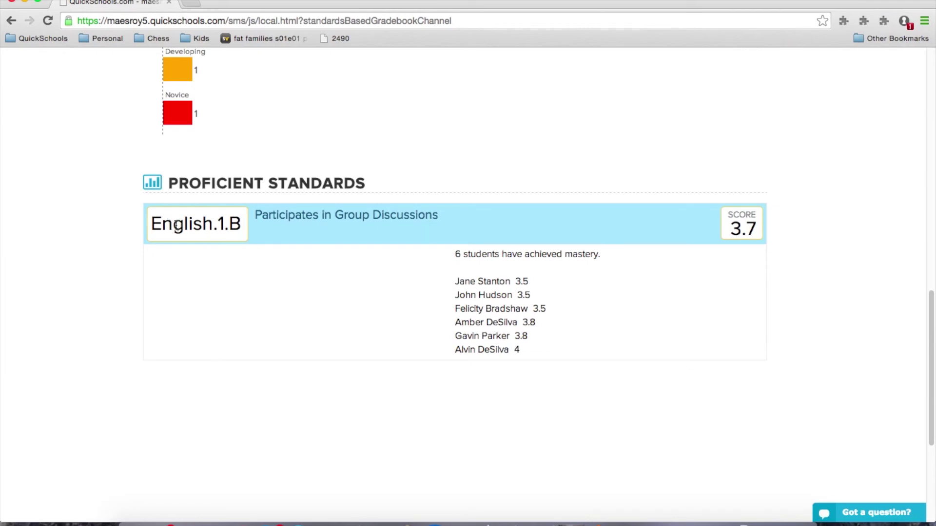
{"action": "scroll", "coordinate": [175, 225], "scroll_direction": "up", "scroll_amount": 3}
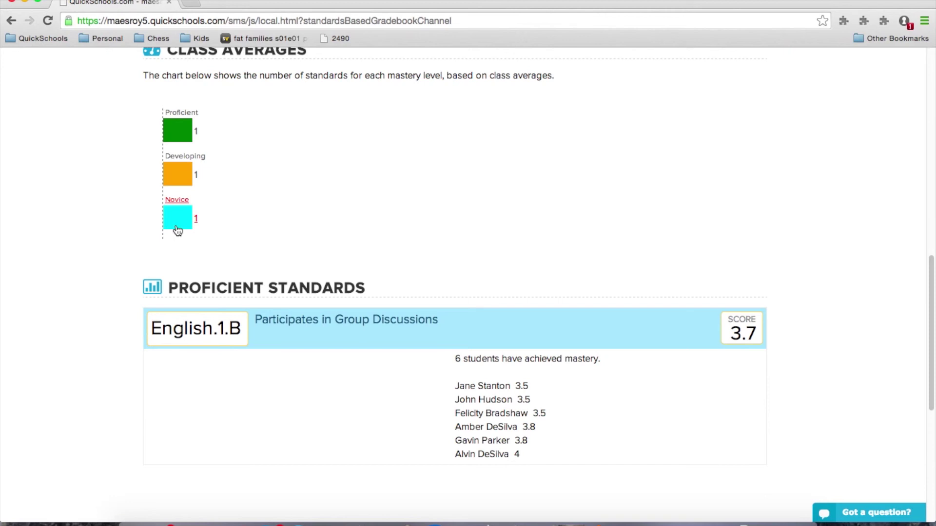
Show the Developing standards from the class averages chart and compare students with and without mastery
{"action": "scroll", "coordinate": [181, 176], "scroll_direction": "down", "scroll_amount": 2}
{"action": "left_click", "coordinate": [183, 130]}
{"action": "scroll", "coordinate": [210, 195], "scroll_direction": "down", "scroll_amount": 4}
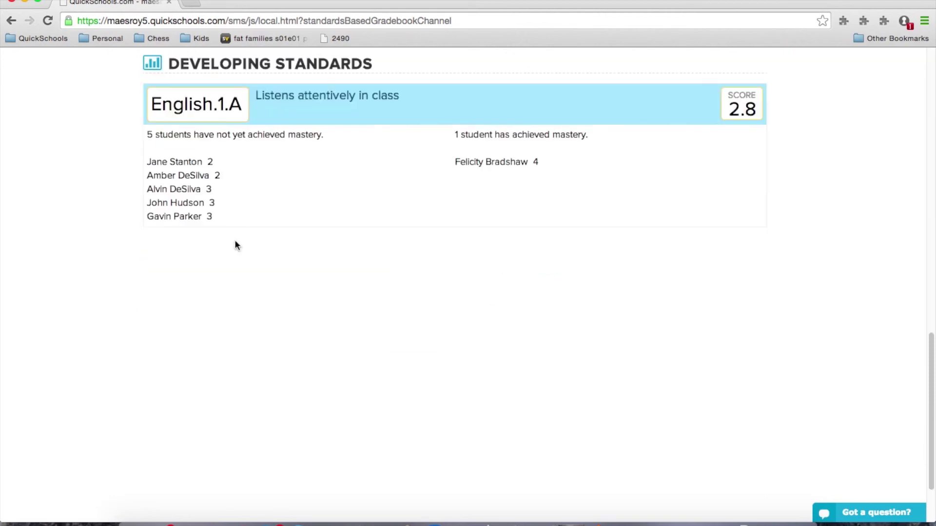
{"action": "scroll", "coordinate": [217, 228], "scroll_direction": "up", "scroll_amount": 3}
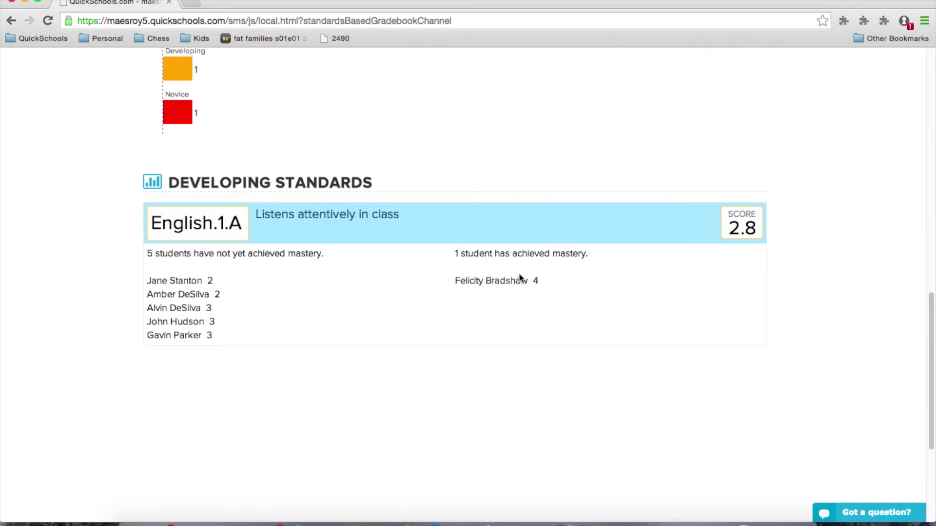
{"action": "scroll", "coordinate": [378, 266], "scroll_direction": "up", "scroll_amount": 1}
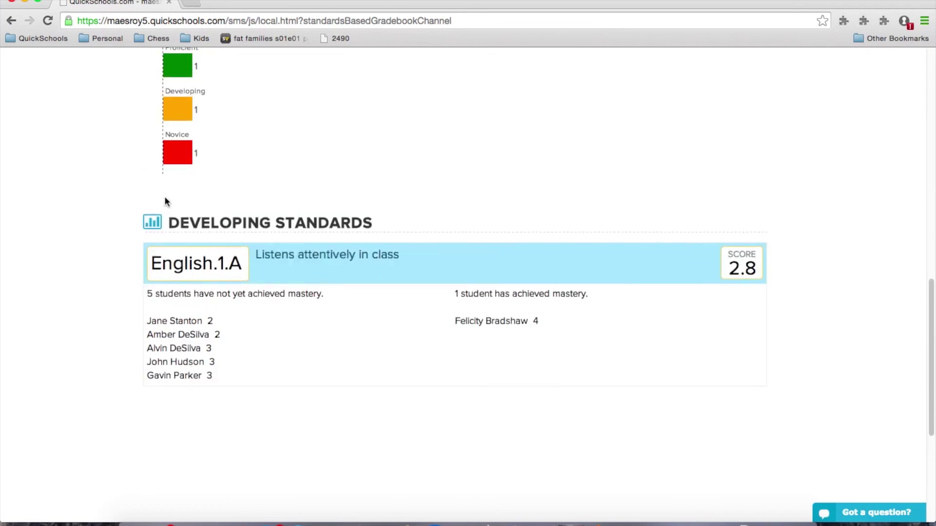
Show the Novice standards from the class averages chart and review the students listed under the standard
{"action": "left_click", "coordinate": [187, 151]}
{"action": "scroll", "coordinate": [323, 240], "scroll_direction": "down", "scroll_amount": 3}
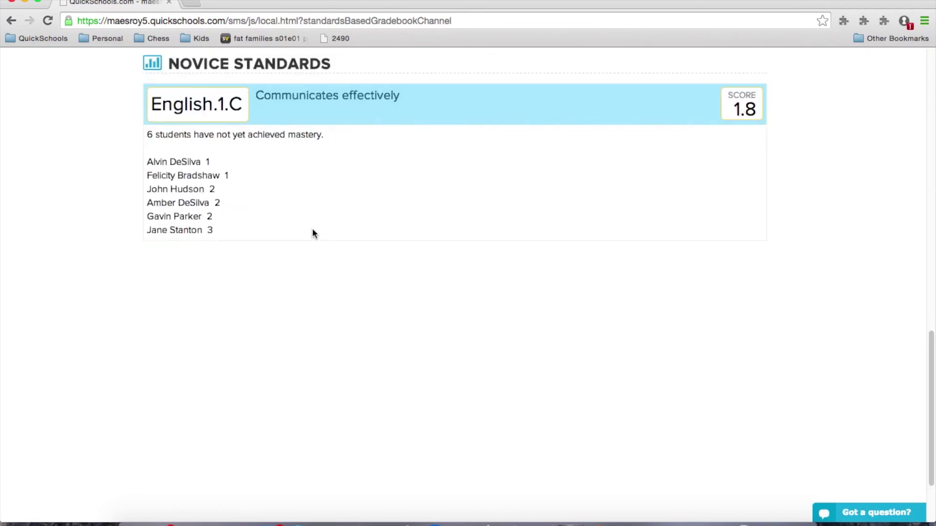
{"action": "scroll", "coordinate": [312, 233], "scroll_direction": "up", "scroll_amount": 3}
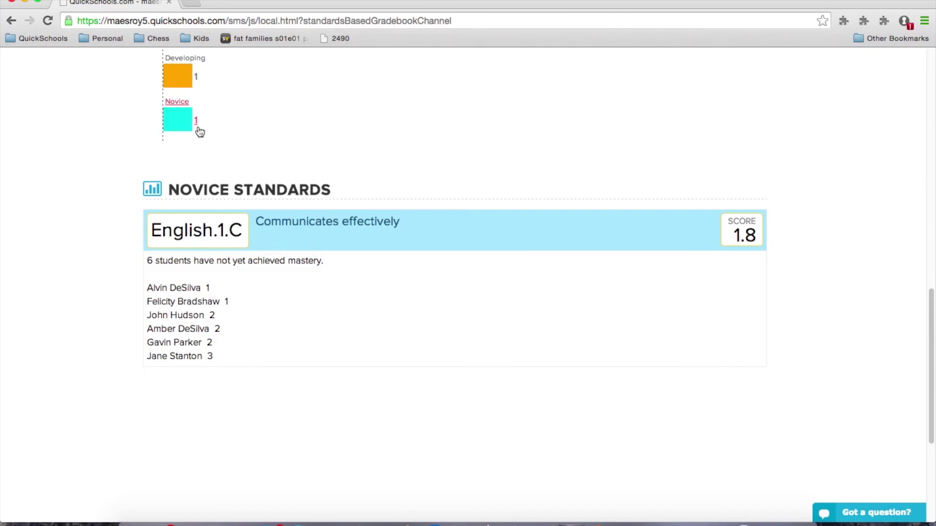
{"action": "scroll", "coordinate": [200, 131], "scroll_direction": "up", "scroll_amount": 5}
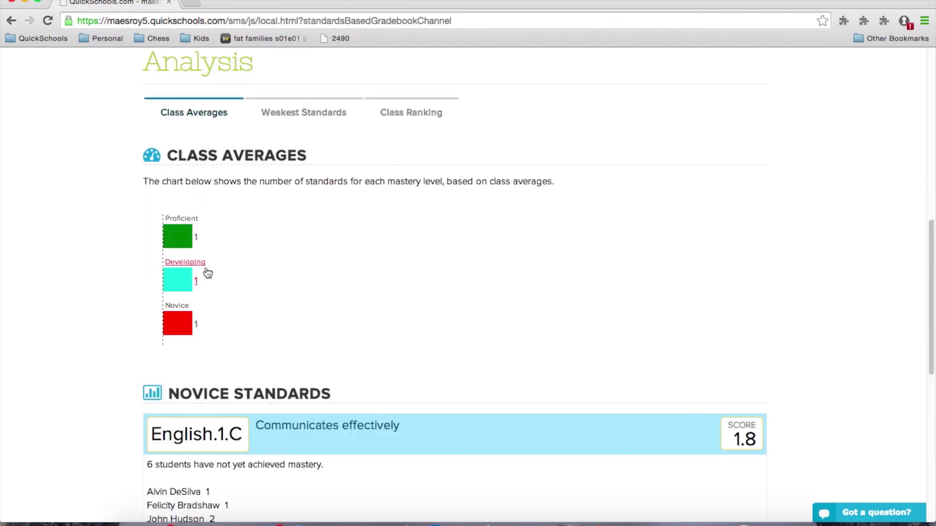
{"action": "scroll", "coordinate": [206, 272], "scroll_direction": "down", "scroll_amount": 1}
{"action": "scroll", "coordinate": [206, 272], "scroll_direction": "down", "scroll_amount": 1}
{"action": "scroll", "coordinate": [205, 272], "scroll_direction": "up", "scroll_amount": 2}
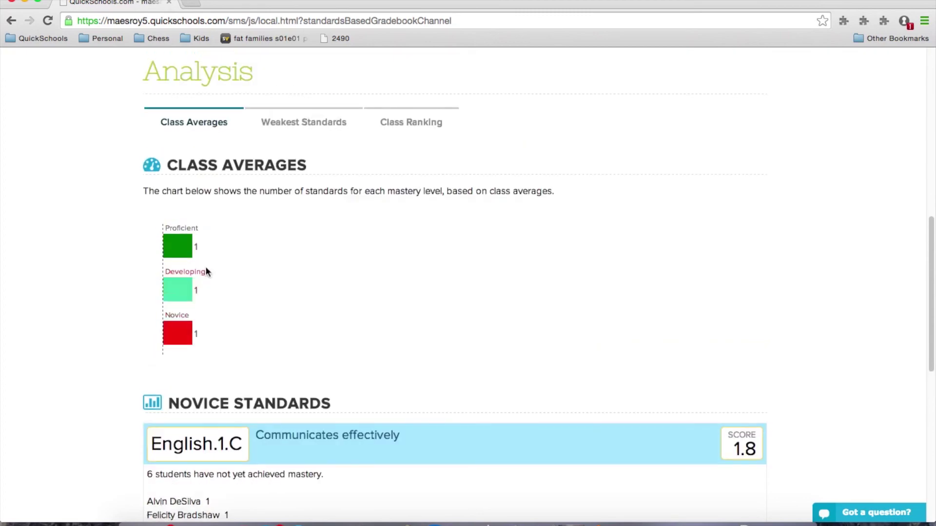
Open the Weakest Standards analysis and review the scores and student mastery for each English standard
{"action": "left_click", "coordinate": [323, 128]}
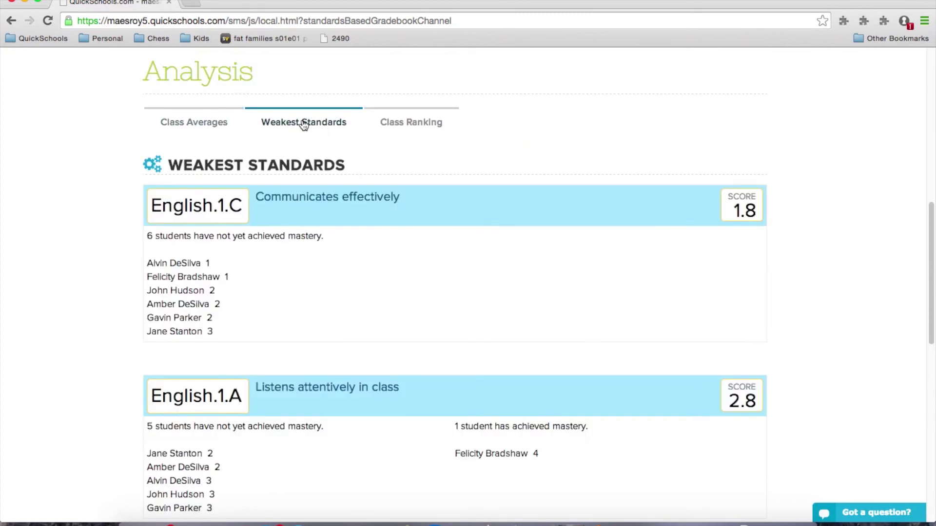
{"action": "scroll", "coordinate": [304, 125], "scroll_direction": "down", "scroll_amount": 5}
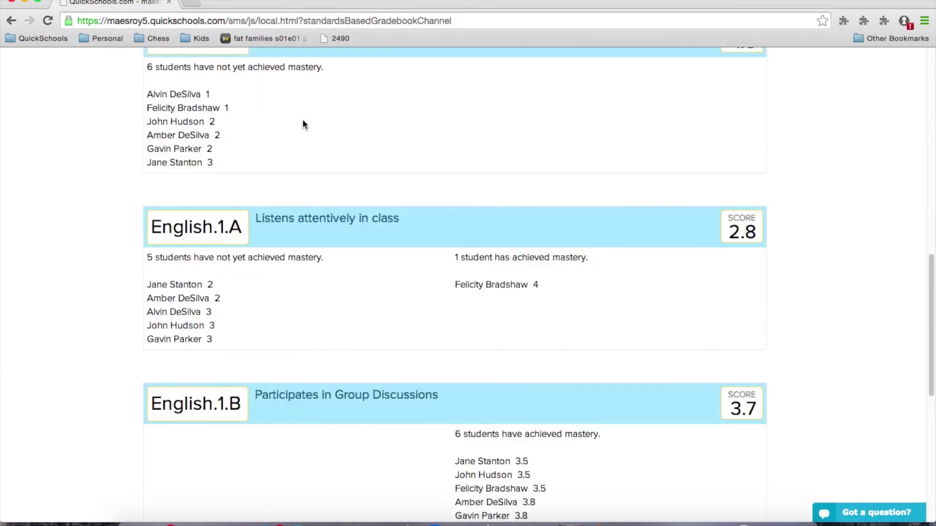
{"action": "scroll", "coordinate": [303, 124], "scroll_direction": "down", "scroll_amount": 2}
{"action": "scroll", "coordinate": [303, 125], "scroll_direction": "up", "scroll_amount": 7}
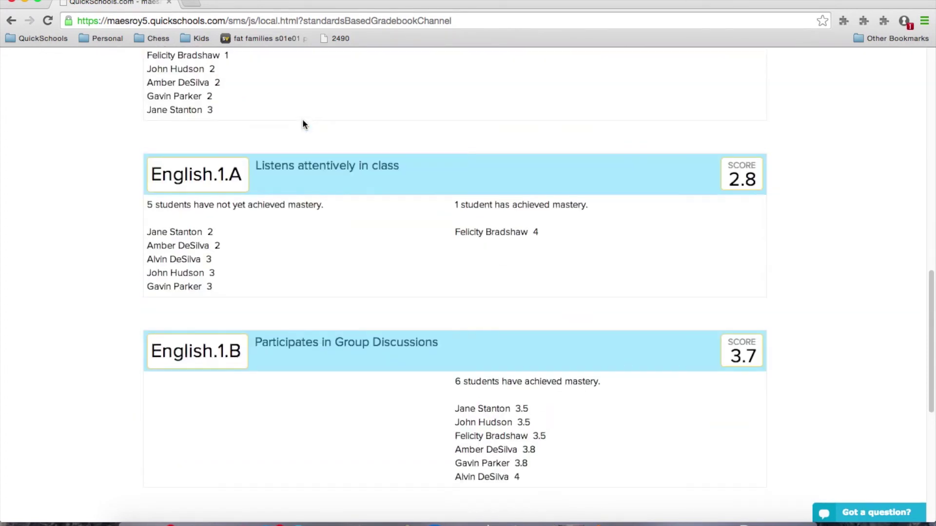
{"action": "scroll", "coordinate": [302, 124], "scroll_direction": "up", "scroll_amount": 2}
Open the Class Ranking analysis and review the students' order by overall grade
{"action": "left_click", "coordinate": [400, 264]}
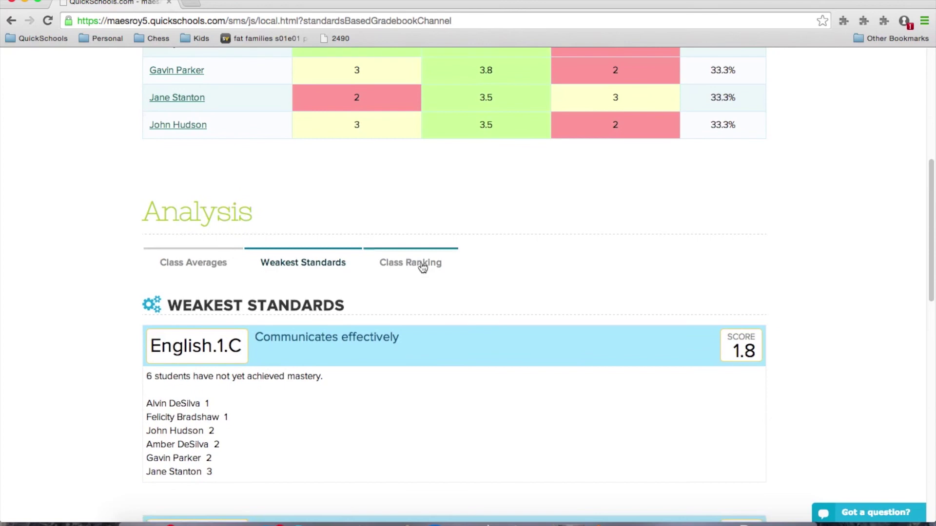
{"action": "scroll", "coordinate": [359, 268], "scroll_direction": "down", "scroll_amount": 2}
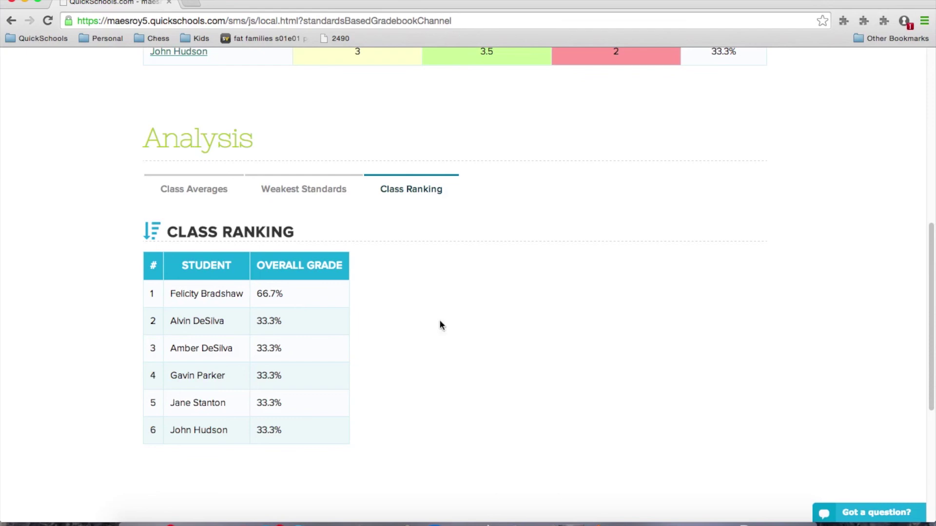
{"action": "scroll", "coordinate": [441, 323], "scroll_direction": "down", "scroll_amount": 5}
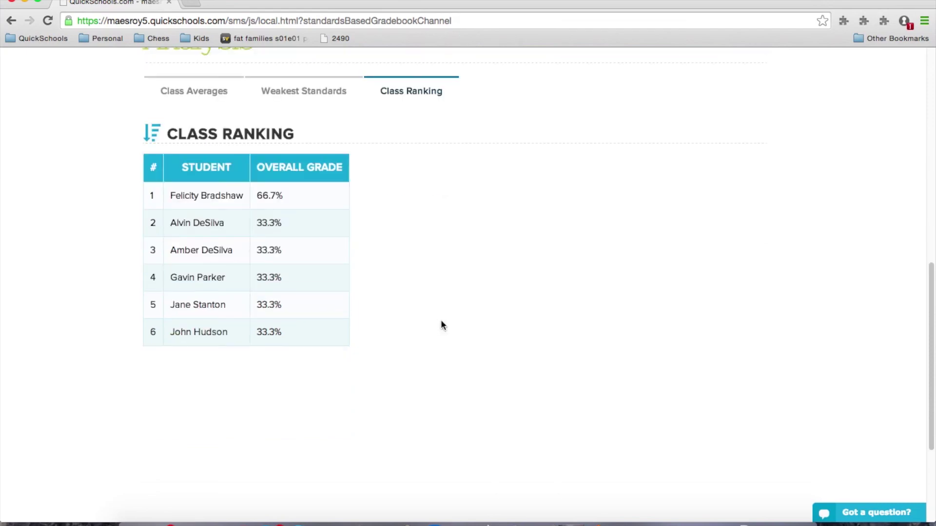